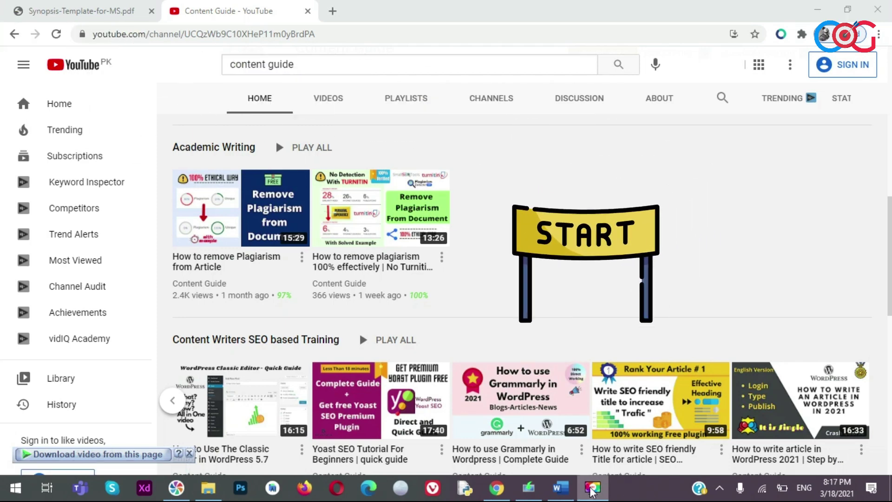
Switch from the YouTube channel in Chrome to the web2.0 report in Word
{"action": "left_click", "coordinate": [560, 487]}
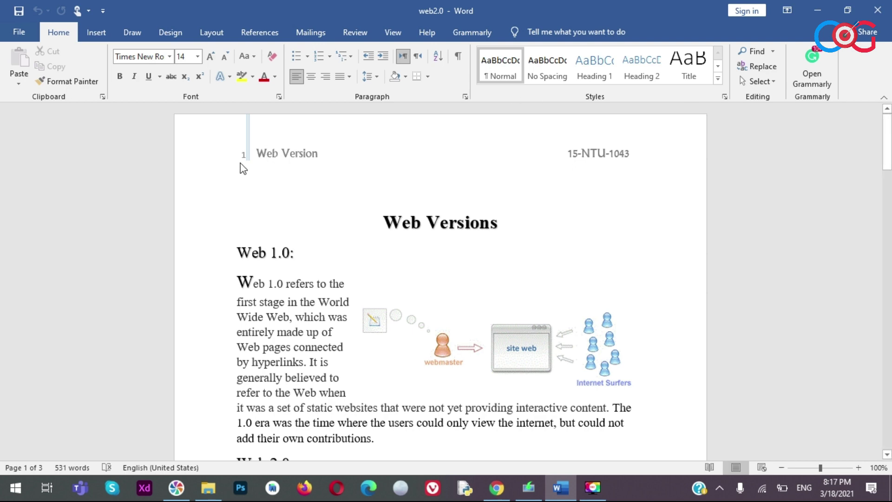
{"action": "left_click", "coordinate": [304, 153]}
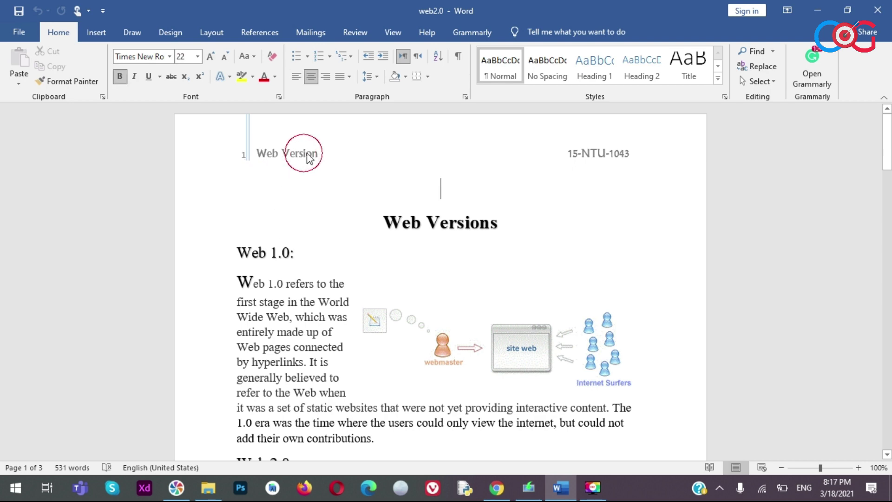
{"action": "left_click", "coordinate": [449, 222]}
{"action": "left_click", "coordinate": [468, 328]}
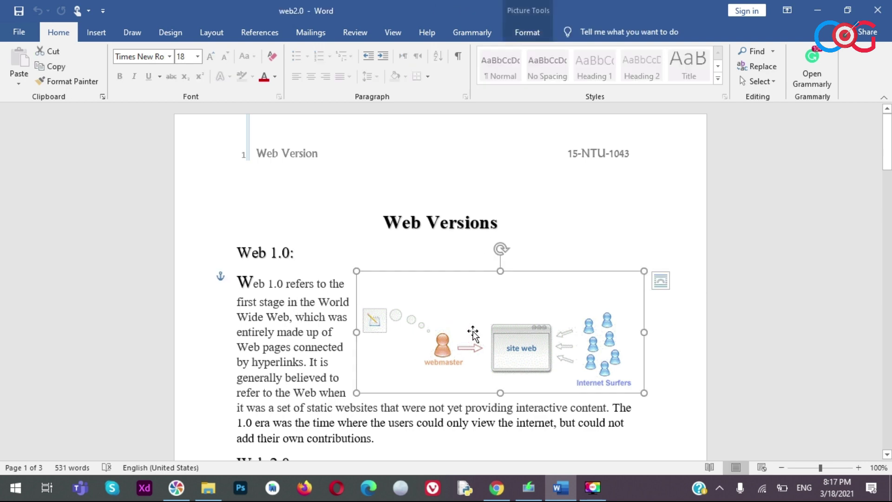
{"action": "scroll", "coordinate": [511, 325], "scroll_direction": "down", "scroll_amount": 2}
{"action": "left_click", "coordinate": [318, 268]}
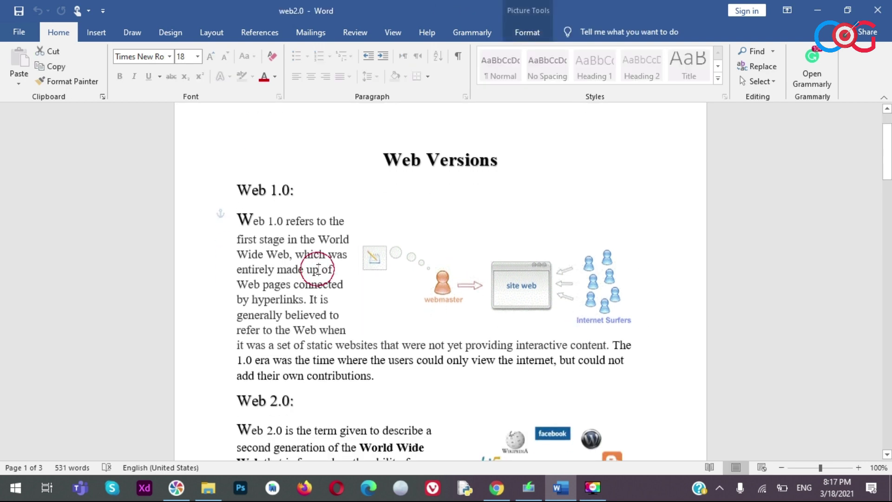
{"action": "left_click", "coordinate": [185, 57]}
{"action": "scroll", "coordinate": [312, 279], "scroll_direction": "down", "scroll_amount": 3}
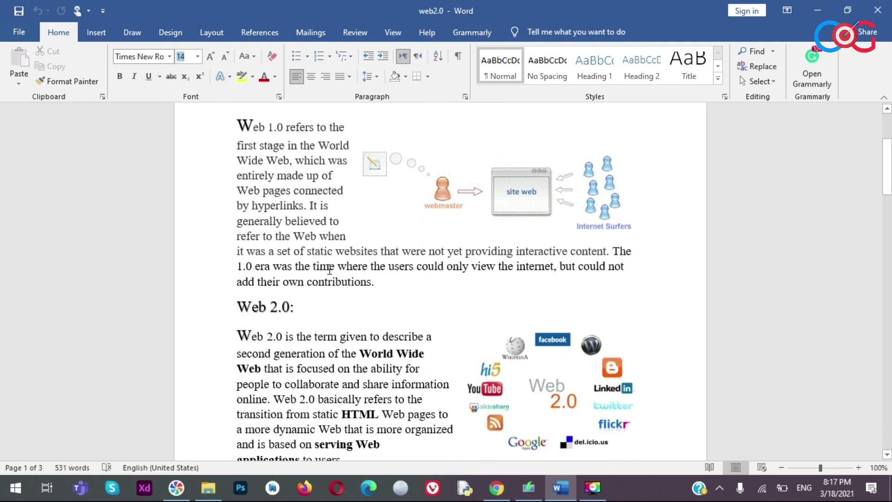
{"action": "scroll", "coordinate": [320, 270], "scroll_direction": "down", "scroll_amount": 3}
{"action": "scroll", "coordinate": [328, 260], "scroll_direction": "down", "scroll_amount": 4}
{"action": "scroll", "coordinate": [327, 262], "scroll_direction": "down", "scroll_amount": 5}
{"action": "scroll", "coordinate": [326, 263], "scroll_direction": "down", "scroll_amount": 5}
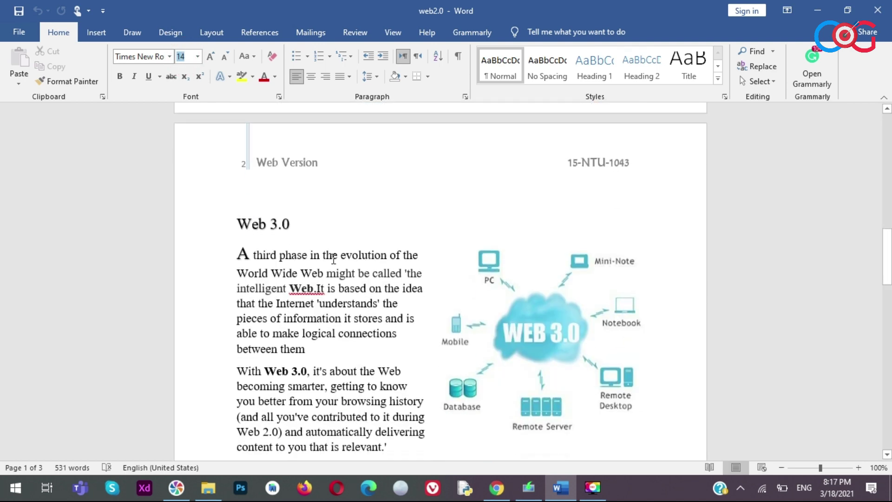
{"action": "scroll", "coordinate": [349, 262], "scroll_direction": "down", "scroll_amount": 6}
{"action": "scroll", "coordinate": [355, 266], "scroll_direction": "down", "scroll_amount": 6}
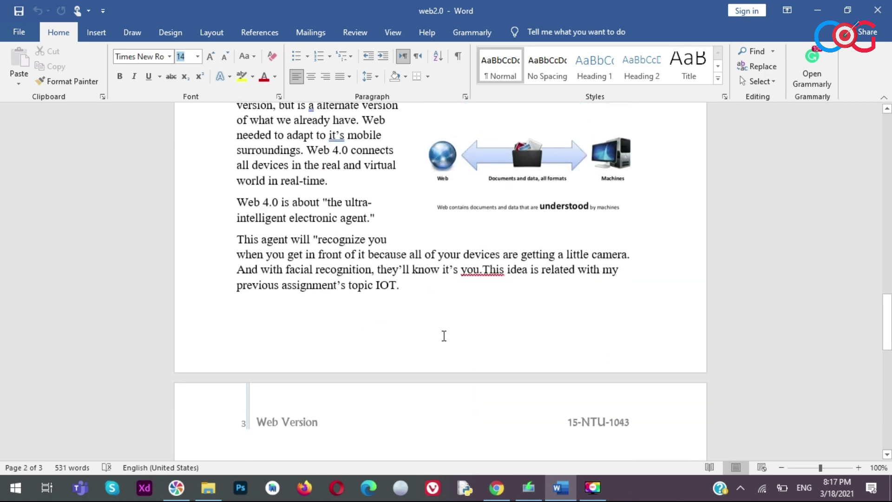
{"action": "scroll", "coordinate": [478, 342], "scroll_direction": "down", "scroll_amount": 8}
{"action": "scroll", "coordinate": [493, 342], "scroll_direction": "down", "scroll_amount": 3}
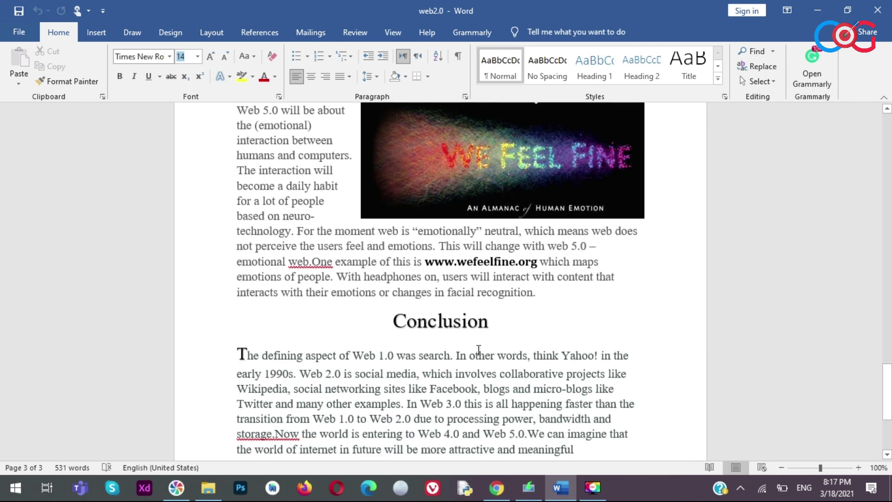
{"action": "scroll", "coordinate": [482, 320], "scroll_direction": "down", "scroll_amount": 2}
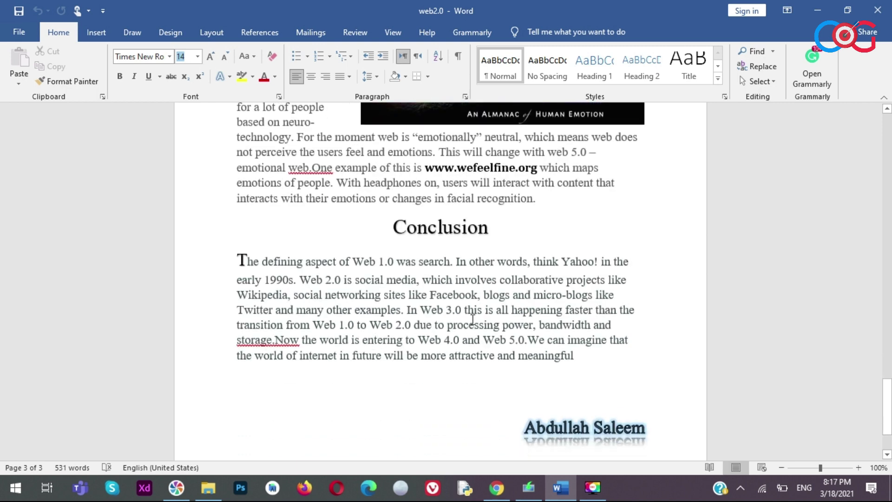
{"action": "left_click", "coordinate": [417, 227]}
{"action": "double_click", "coordinate": [417, 227]}
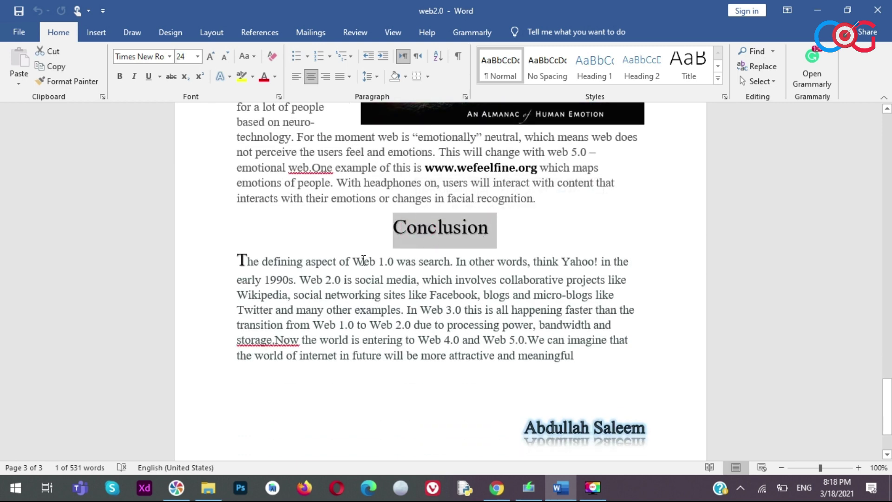
{"action": "left_click", "coordinate": [631, 427]}
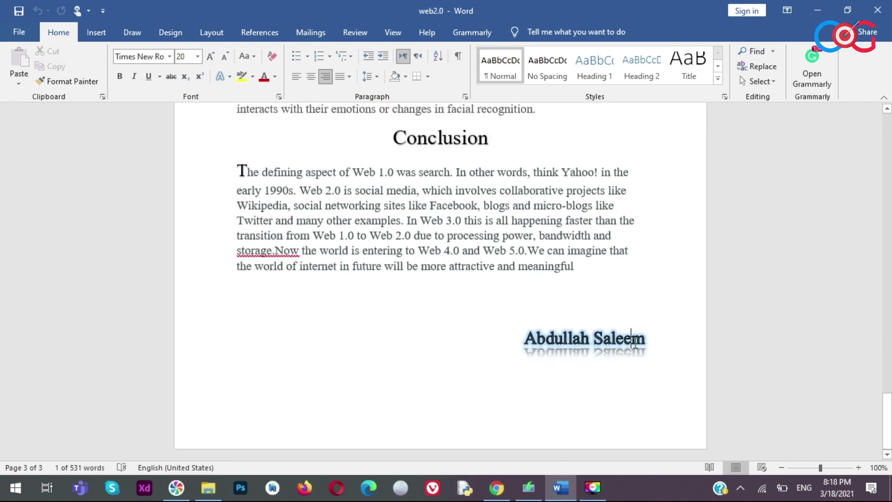
{"action": "scroll", "coordinate": [677, 305], "scroll_direction": "up", "scroll_amount": 1}
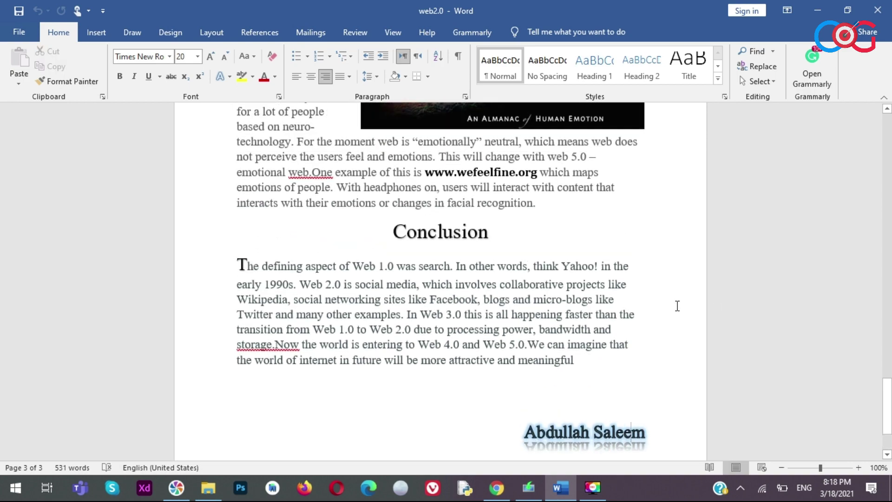
{"action": "scroll", "coordinate": [677, 305], "scroll_direction": "up", "scroll_amount": 1}
{"action": "scroll", "coordinate": [657, 285], "scroll_direction": "up", "scroll_amount": 5}
{"action": "scroll", "coordinate": [647, 284], "scroll_direction": "up", "scroll_amount": 6}
{"action": "scroll", "coordinate": [628, 218], "scroll_direction": "up", "scroll_amount": 6}
{"action": "scroll", "coordinate": [606, 267], "scroll_direction": "up", "scroll_amount": 5}
{"action": "scroll", "coordinate": [587, 263], "scroll_direction": "up", "scroll_amount": 3}
{"action": "scroll", "coordinate": [566, 264], "scroll_direction": "up", "scroll_amount": 5}
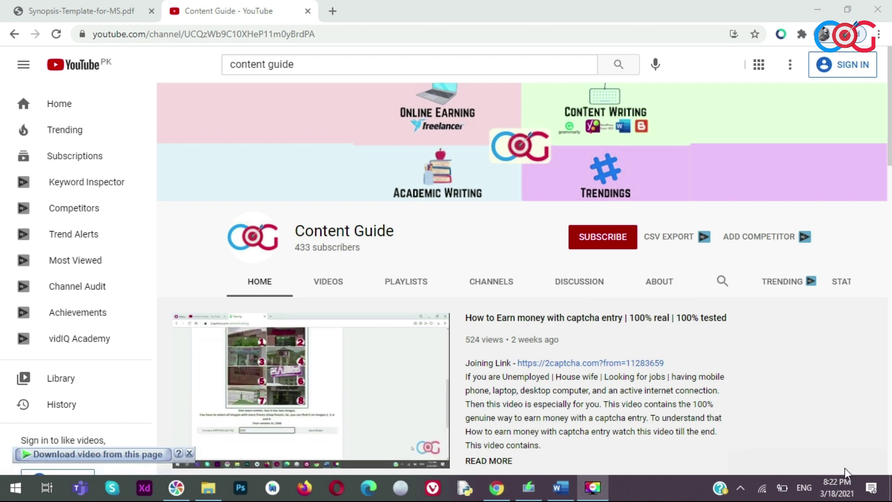
{"action": "left_click", "coordinate": [94, 6]}
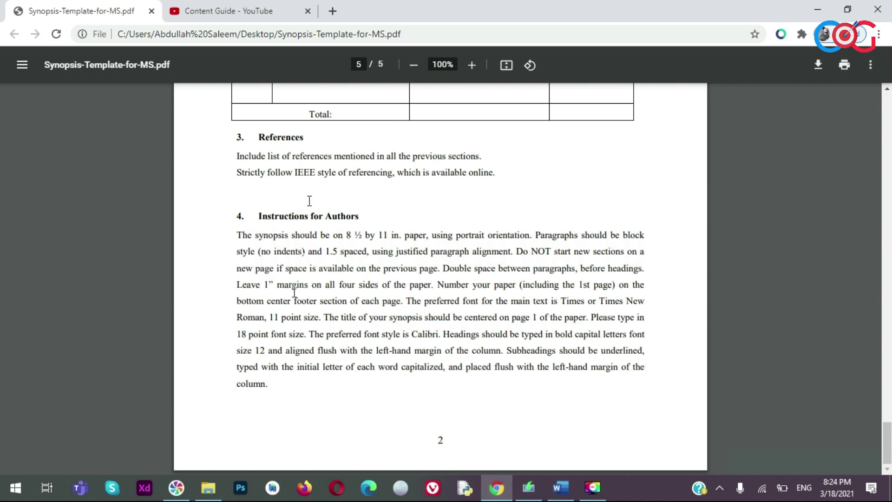
Highlight the template's 11 in. paper size and portrait orientation rules, then return to Word
{"action": "mouse_move", "coordinate": [275, 402]}
{"action": "left_mouse_down"}
{"action": "mouse_move", "coordinate": [242, 302]}
{"action": "mouse_move", "coordinate": [238, 234]}
{"action": "left_mouse_up"}
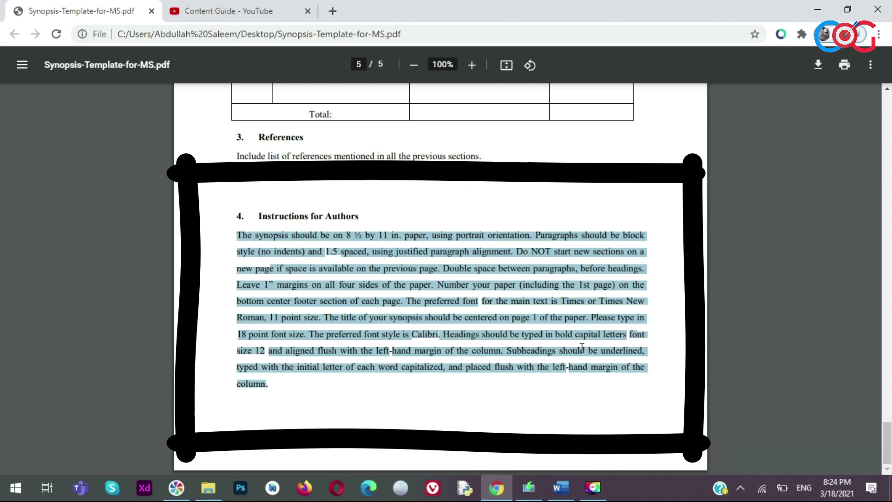
{"action": "left_click", "coordinate": [388, 285]}
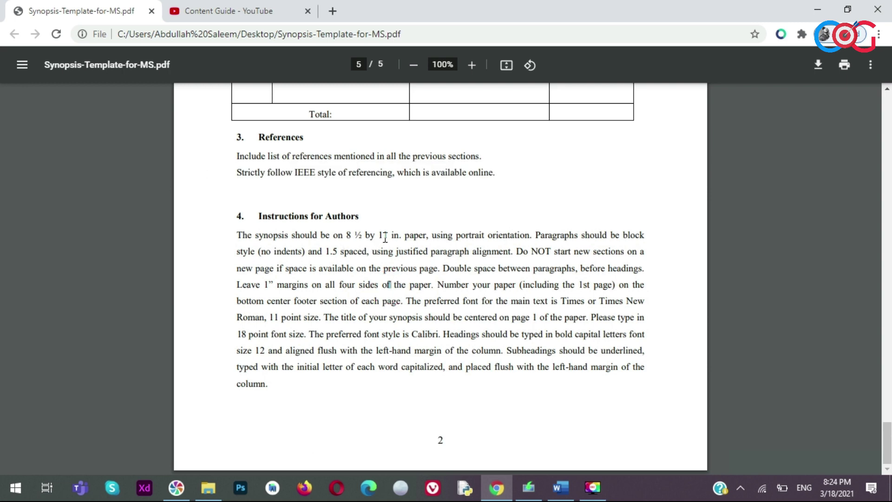
{"action": "left_click_drag", "start_coordinate": [401, 235], "coordinate": [376, 234]}
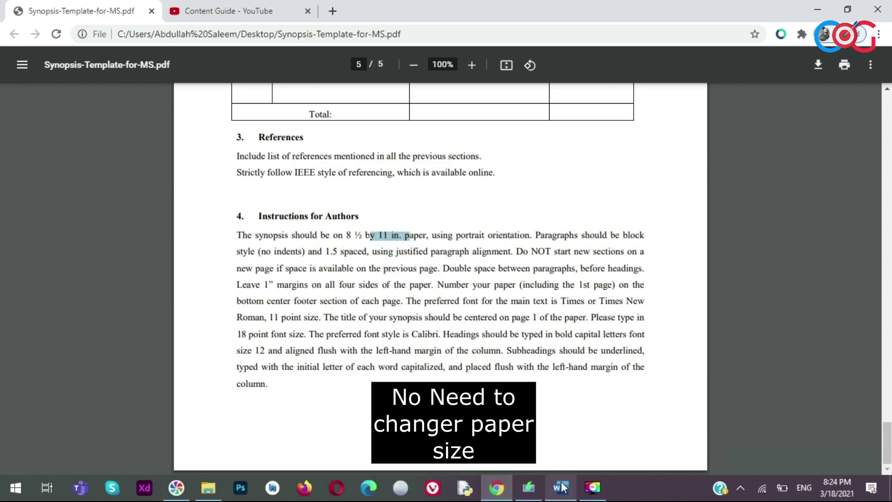
{"action": "left_click", "coordinate": [561, 488]}
{"action": "left_click", "coordinate": [561, 490]}
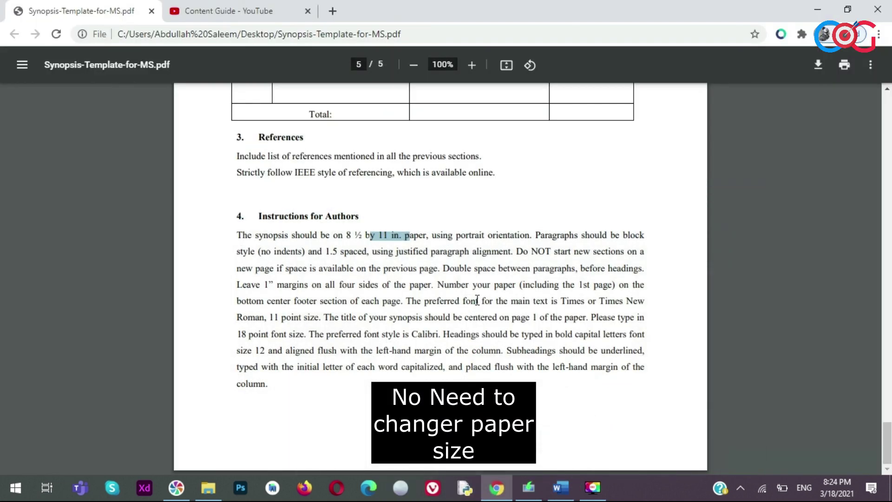
{"action": "double_click", "coordinate": [469, 235]}
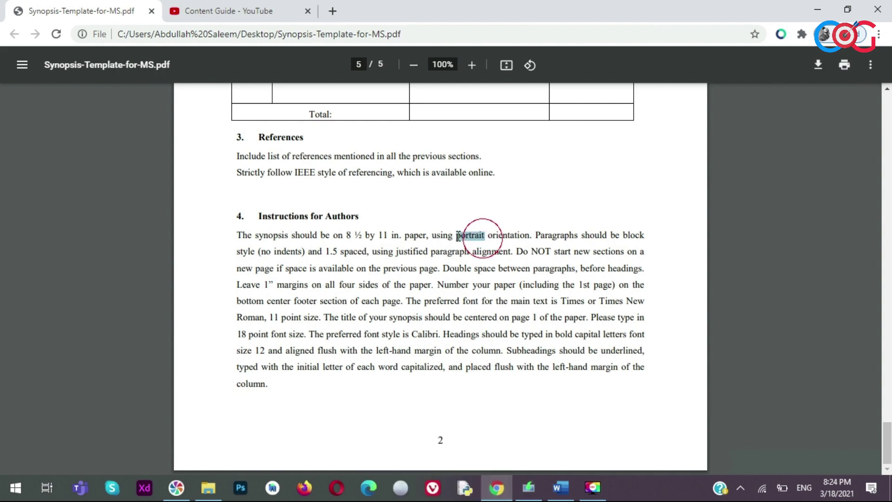
{"action": "left_click", "coordinate": [561, 489]}
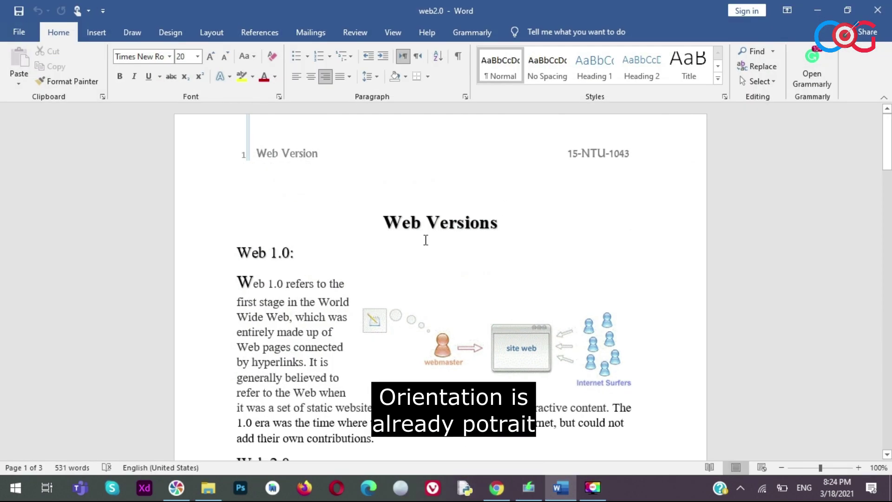
Scroll the web2.0 report to verify portrait pages, ending back at the top of page 1
{"action": "scroll", "coordinate": [414, 220], "scroll_direction": "down", "scroll_amount": 3}
{"action": "scroll", "coordinate": [415, 220], "scroll_direction": "down", "scroll_amount": 3}
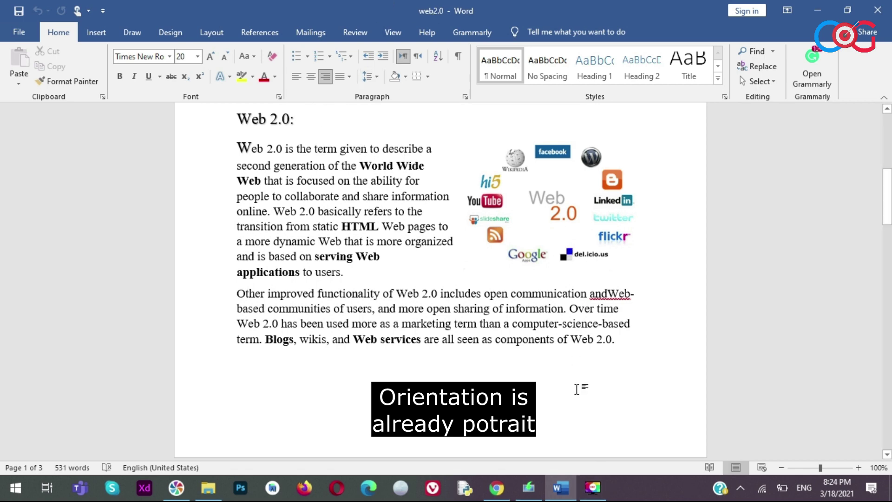
{"action": "scroll", "coordinate": [424, 294], "scroll_direction": "up", "scroll_amount": 2}
{"action": "scroll", "coordinate": [424, 295], "scroll_direction": "up", "scroll_amount": 1}
{"action": "left_click", "coordinate": [569, 488]}
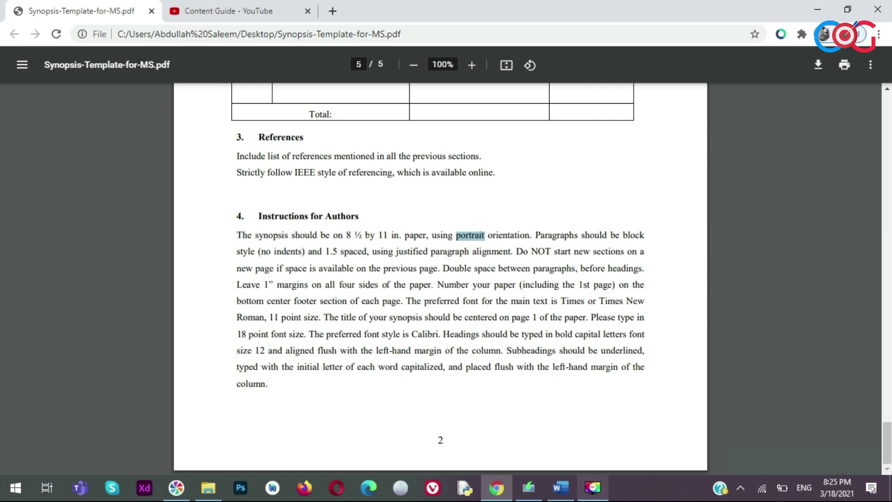
{"action": "left_click", "coordinate": [561, 486]}
{"action": "scroll", "coordinate": [350, 215], "scroll_direction": "up", "scroll_amount": 3}
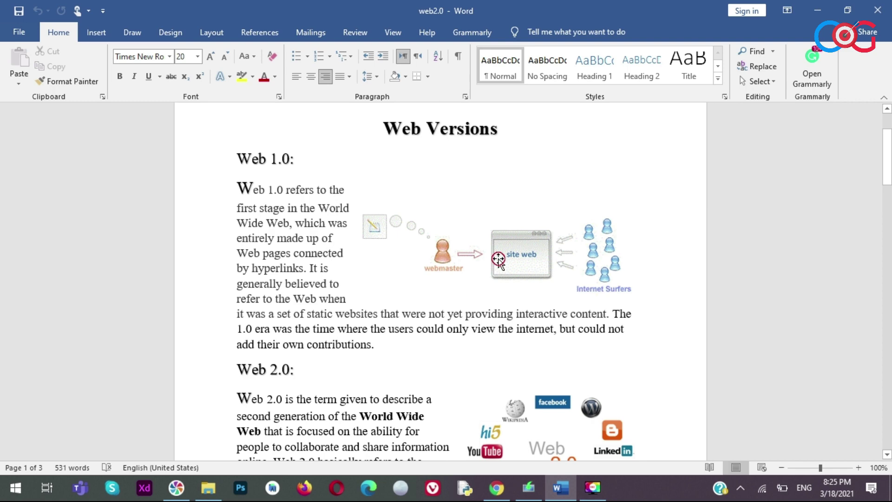
Delete the Web 1.0, 2.0, 3.0, 4.0 and 5.0 images from the report
{"action": "left_click", "coordinate": [498, 262]}
{"action": "key", "text": "Delete"}
{"action": "scroll", "coordinate": [597, 223], "scroll_direction": "down", "scroll_amount": 2}
{"action": "left_click", "coordinate": [525, 296]}
{"action": "key", "text": "Delete"}
{"action": "scroll", "coordinate": [581, 288], "scroll_direction": "down", "scroll_amount": 3}
{"action": "scroll", "coordinate": [565, 245], "scroll_direction": "down", "scroll_amount": 2}
{"action": "scroll", "coordinate": [404, 229], "scroll_direction": "down", "scroll_amount": 1}
{"action": "scroll", "coordinate": [488, 338], "scroll_direction": "down", "scroll_amount": 2}
{"action": "left_click", "coordinate": [572, 359]}
{"action": "key", "text": "Delete"}
{"action": "scroll", "coordinate": [564, 329], "scroll_direction": "down", "scroll_amount": 3}
{"action": "scroll", "coordinate": [511, 233], "scroll_direction": "down", "scroll_amount": 3}
{"action": "left_click", "coordinate": [564, 342]}
{"action": "key", "text": "Delete"}
{"action": "scroll", "coordinate": [568, 304], "scroll_direction": "down", "scroll_amount": 3}
{"action": "left_click", "coordinate": [574, 350]}
{"action": "key", "text": "Delete"}
Delete the author's name from the last page
{"action": "scroll", "coordinate": [561, 285], "scroll_direction": "down", "scroll_amount": 3}
{"action": "scroll", "coordinate": [565, 282], "scroll_direction": "down", "scroll_amount": 2}
{"action": "scroll", "coordinate": [565, 282], "scroll_direction": "down", "scroll_amount": 2}
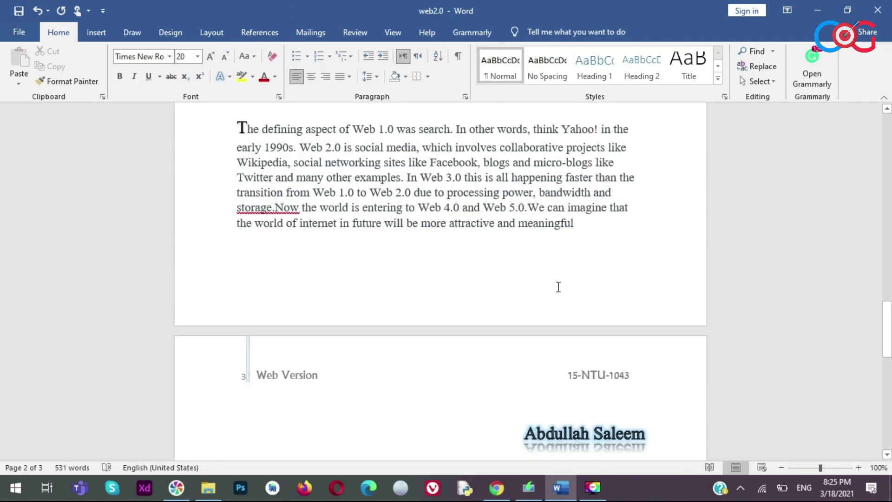
{"action": "scroll", "coordinate": [590, 329], "scroll_direction": "down", "scroll_amount": 3}
{"action": "left_click", "coordinate": [603, 279]}
{"action": "left_click_drag", "start_coordinate": [647, 278], "coordinate": [561, 313]}
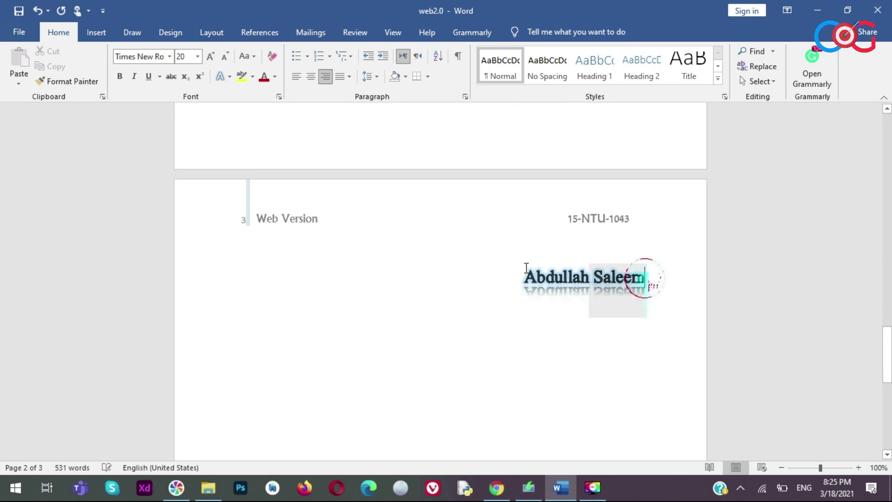
{"action": "key", "text": "Delete"}
Select the whole first Web 1.0 paragraph back at the top of the report
{"action": "scroll", "coordinate": [511, 302], "scroll_direction": "up", "scroll_amount": 3}
{"action": "scroll", "coordinate": [484, 283], "scroll_direction": "up", "scroll_amount": 3}
{"action": "scroll", "coordinate": [484, 283], "scroll_direction": "up", "scroll_amount": 5}
{"action": "scroll", "coordinate": [484, 283], "scroll_direction": "up", "scroll_amount": 5}
{"action": "scroll", "coordinate": [484, 283], "scroll_direction": "up", "scroll_amount": 2}
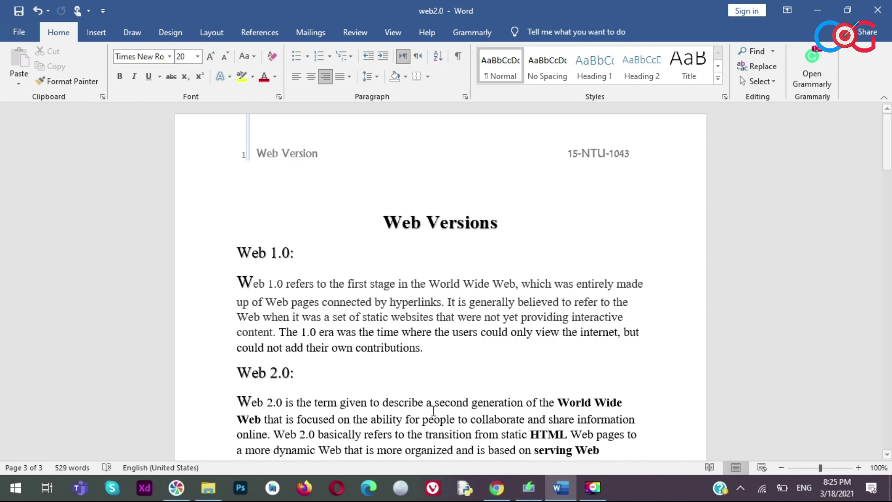
{"action": "left_click", "coordinate": [380, 317]}
{"action": "mouse_move", "coordinate": [429, 351]}
{"action": "left_mouse_down"}
{"action": "mouse_move", "coordinate": [265, 302]}
{"action": "mouse_move", "coordinate": [238, 276]}
{"action": "left_mouse_up"}
Justify the Web 1.0 paragraph and the Web 2.0 paragraphs
{"action": "left_click", "coordinate": [350, 76]}
{"action": "left_click", "coordinate": [357, 122]}
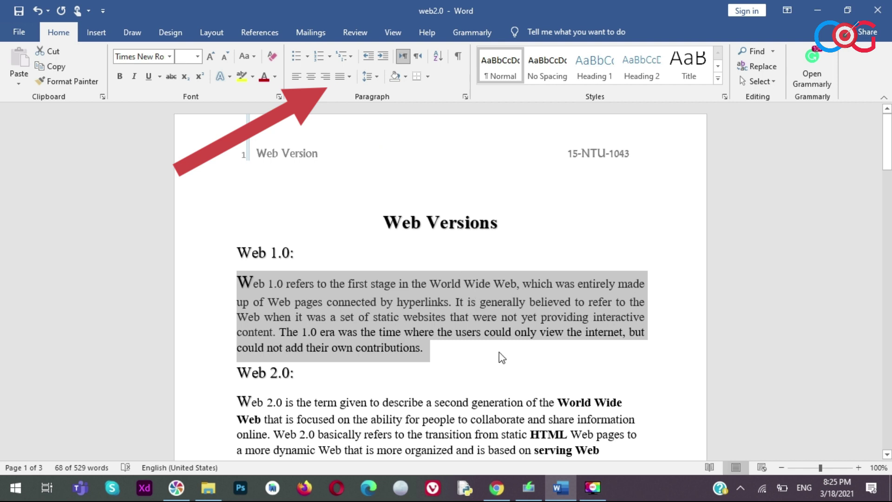
{"action": "left_click", "coordinate": [521, 362]}
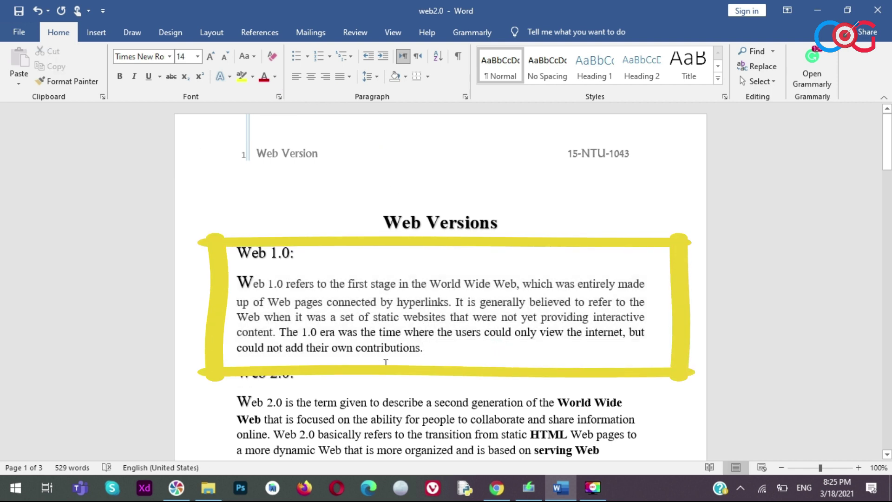
{"action": "scroll", "coordinate": [451, 363], "scroll_direction": "down", "scroll_amount": 1}
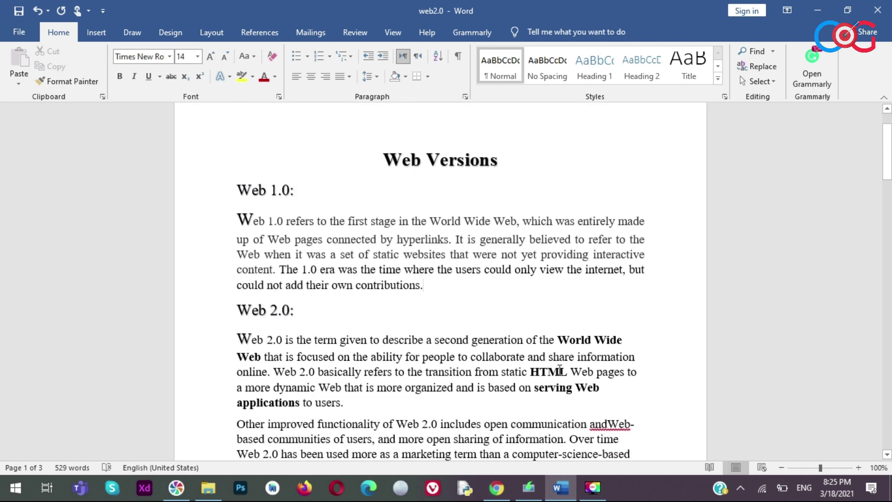
{"action": "scroll", "coordinate": [388, 309], "scroll_direction": "down", "scroll_amount": 3}
{"action": "left_click_drag", "start_coordinate": [626, 355], "coordinate": [238, 214]}
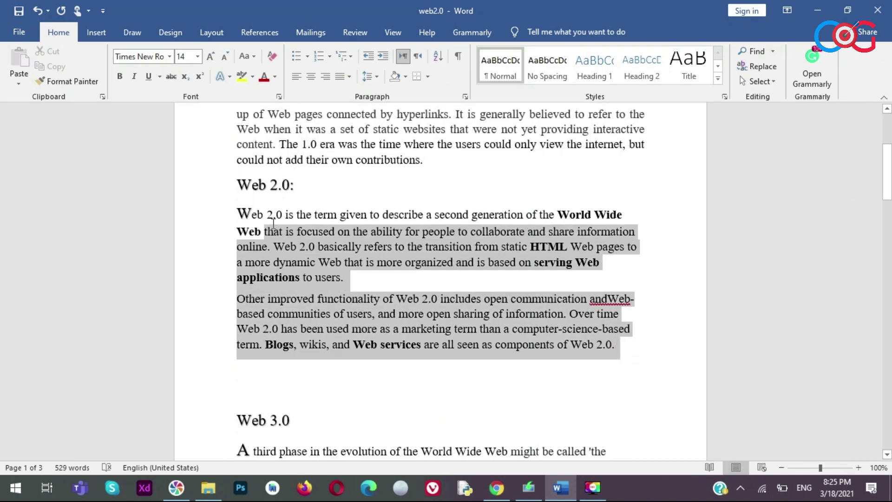
{"action": "left_click", "coordinate": [349, 76]}
{"action": "left_click", "coordinate": [353, 140]}
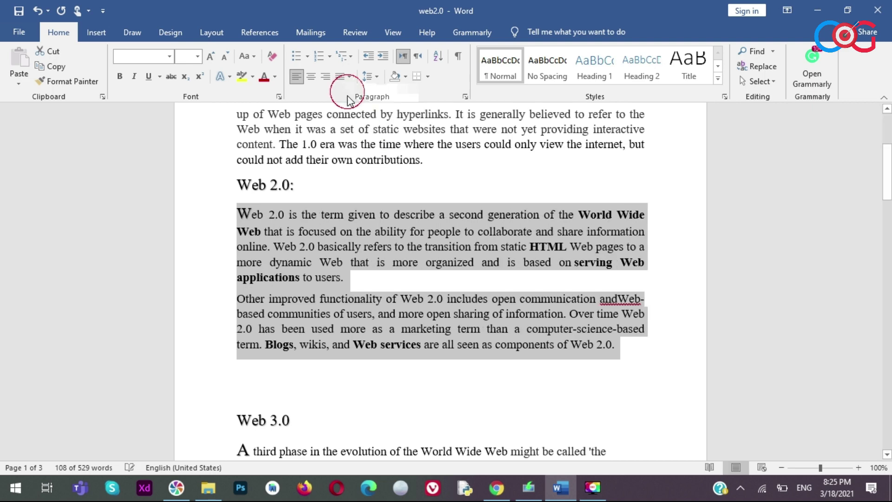
Justify the Web 3.0 paragraphs and all three Web 4.0 paragraphs
{"action": "scroll", "coordinate": [534, 302], "scroll_direction": "down", "scroll_amount": 3}
{"action": "scroll", "coordinate": [520, 295], "scroll_direction": "down", "scroll_amount": 1}
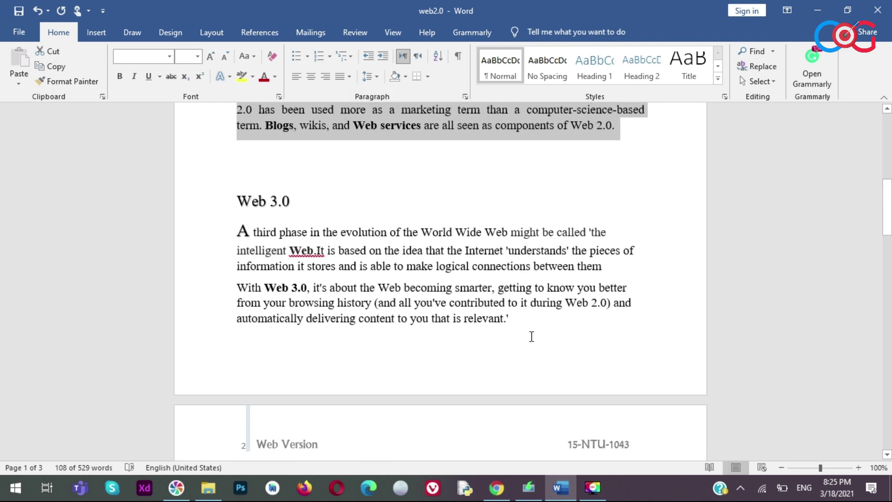
{"action": "left_click_drag", "start_coordinate": [515, 319], "coordinate": [237, 227]}
{"action": "left_click", "coordinate": [349, 76]}
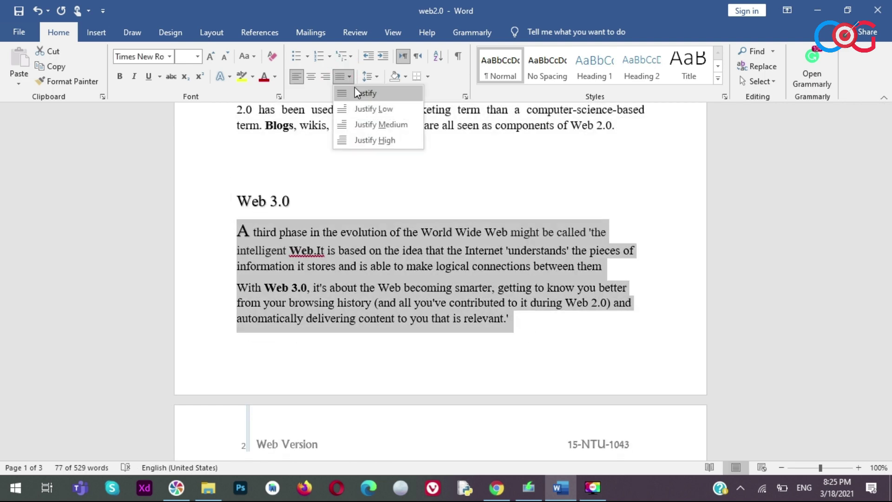
{"action": "left_click", "coordinate": [355, 88]}
{"action": "scroll", "coordinate": [602, 294], "scroll_direction": "down", "scroll_amount": 6}
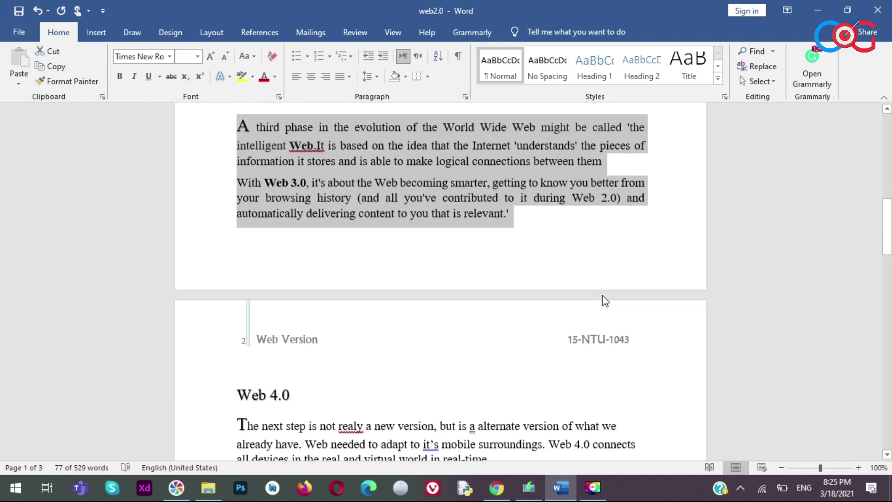
{"action": "left_click", "coordinate": [587, 359]}
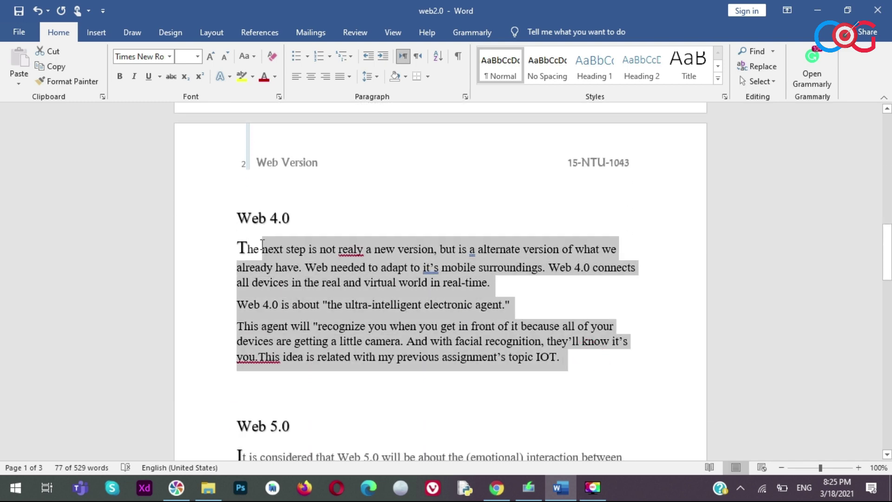
{"action": "left_click_drag", "start_coordinate": [493, 349], "coordinate": [236, 242]}
{"action": "left_click", "coordinate": [349, 76]}
{"action": "left_click", "coordinate": [355, 93]}
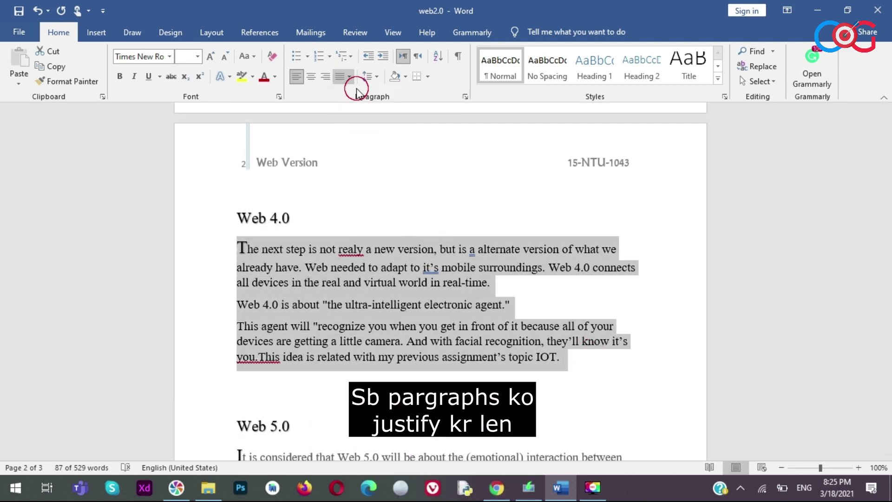
Merge the 'Web 4.0 is about' and 'This agent will' paragraphs into one Web 4.0 paragraph
{"action": "scroll", "coordinate": [534, 260], "scroll_direction": "down", "scroll_amount": 2}
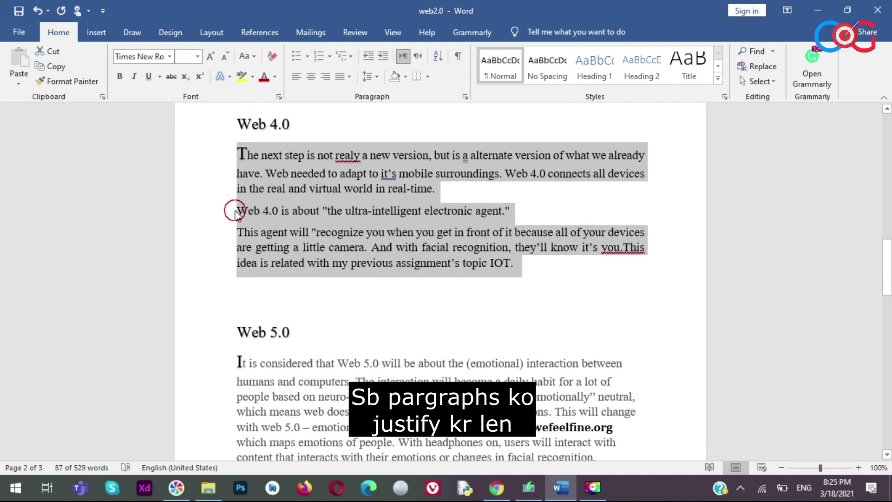
{"action": "left_click", "coordinate": [236, 212]}
{"action": "key", "text": "BackSpace"}
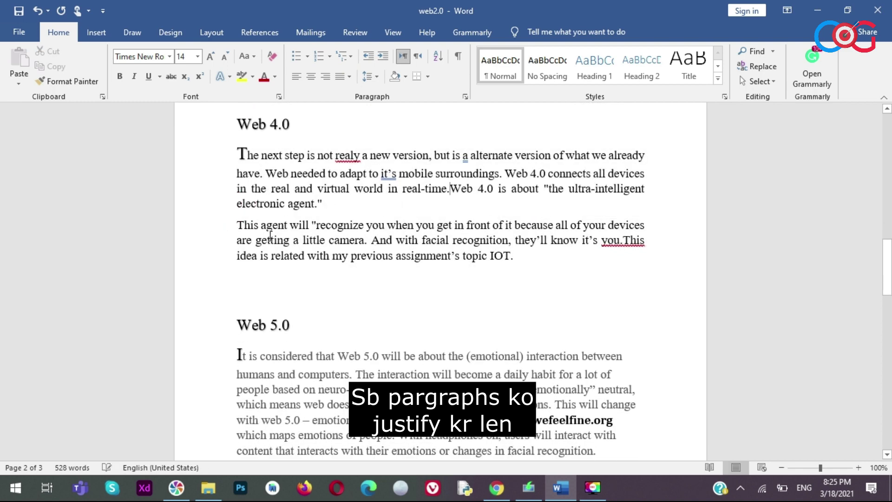
{"action": "left_click", "coordinate": [238, 226]}
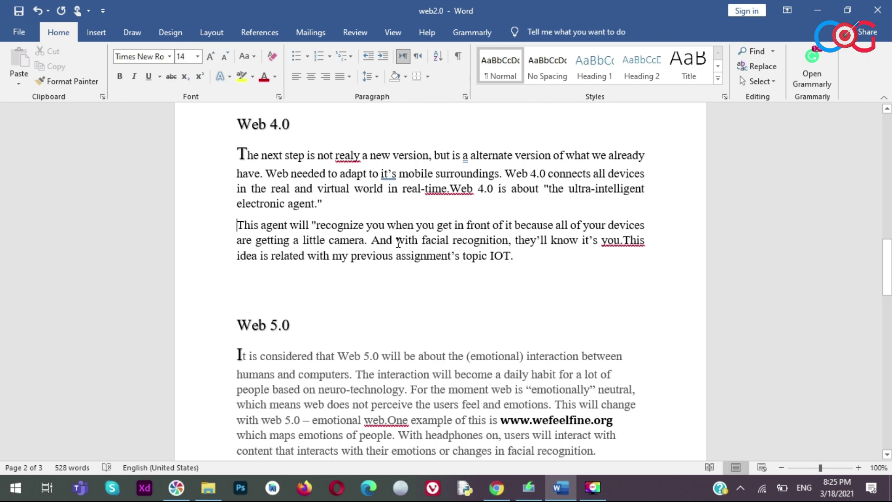
{"action": "key", "text": "BackSpace"}
Justify the Web 5.0 paragraph and the Conclusion paragraph
{"action": "scroll", "coordinate": [562, 255], "scroll_direction": "down", "scroll_amount": 2}
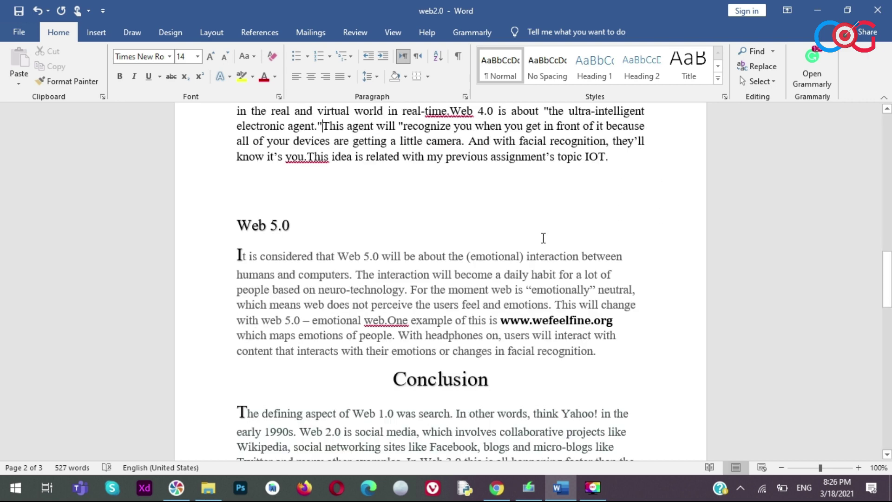
{"action": "scroll", "coordinate": [543, 239], "scroll_direction": "down", "scroll_amount": 1}
{"action": "left_click", "coordinate": [604, 303]}
{"action": "key", "text": "ctrl+shift+Up"}
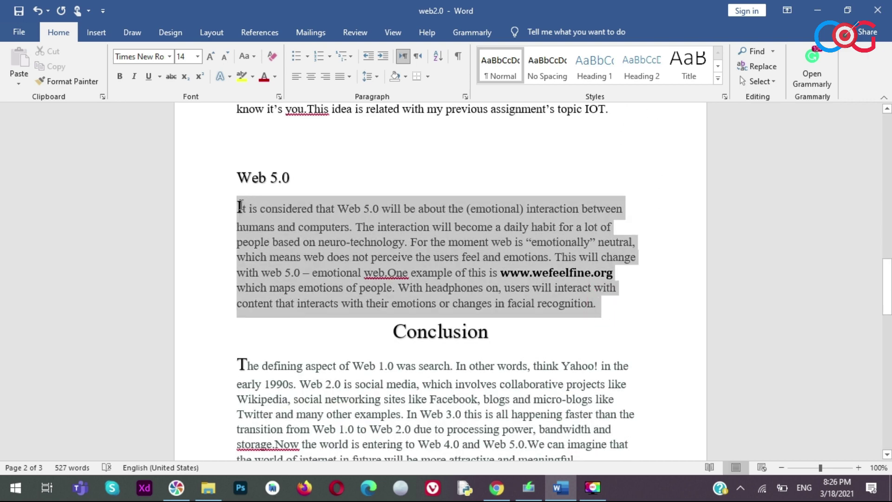
{"action": "left_click", "coordinate": [347, 77]}
{"action": "left_click", "coordinate": [364, 97]}
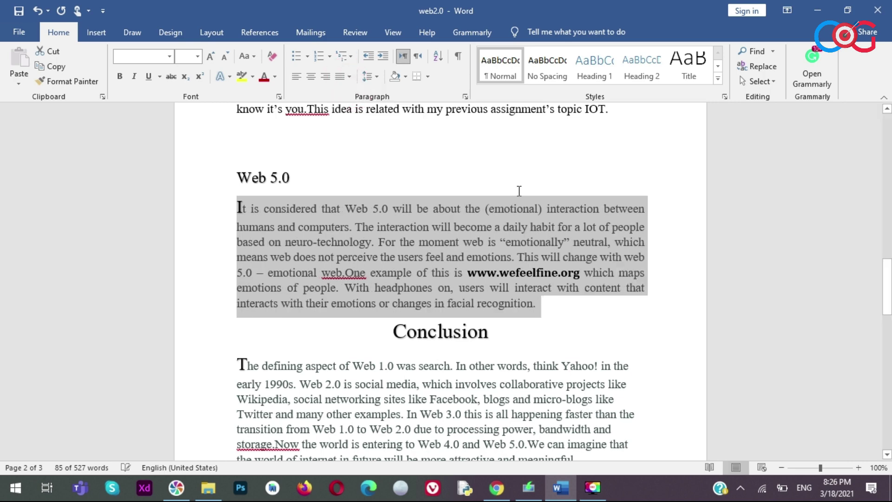
{"action": "scroll", "coordinate": [406, 199], "scroll_direction": "down", "scroll_amount": 2}
{"action": "left_click", "coordinate": [588, 367]}
{"action": "key", "text": "ctrl+shift+Up"}
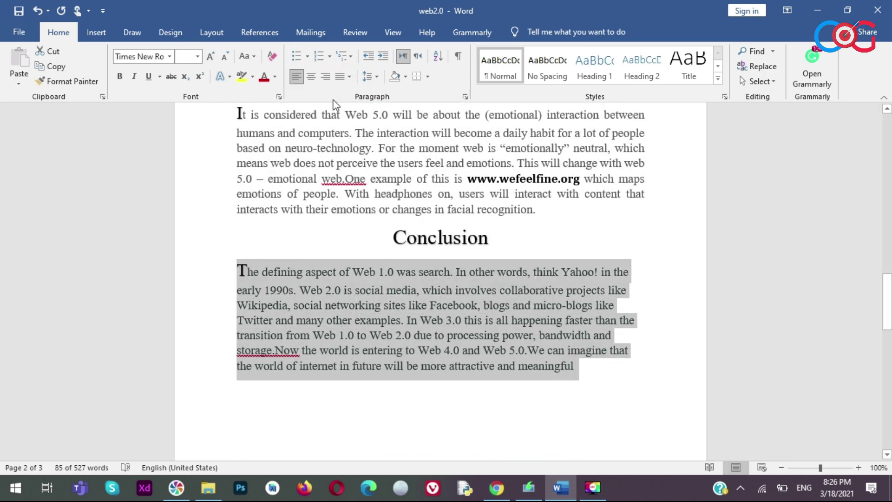
{"action": "left_click", "coordinate": [349, 77]}
{"action": "left_click", "coordinate": [351, 93]}
Scroll back through the report to review the justified body text
{"action": "scroll", "coordinate": [593, 308], "scroll_direction": "up", "scroll_amount": 2}
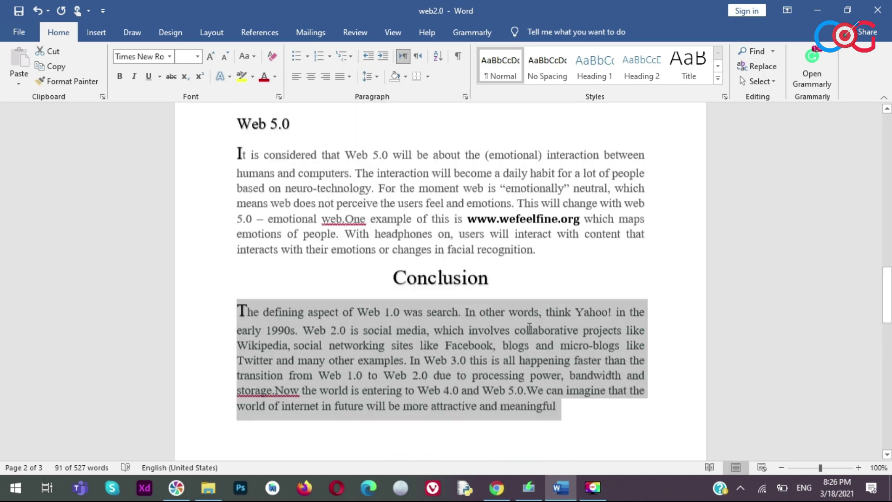
{"action": "scroll", "coordinate": [580, 307], "scroll_direction": "up", "scroll_amount": 5}
{"action": "scroll", "coordinate": [551, 307], "scroll_direction": "up", "scroll_amount": 4}
{"action": "scroll", "coordinate": [551, 308], "scroll_direction": "up", "scroll_amount": 5}
{"action": "scroll", "coordinate": [548, 293], "scroll_direction": "up", "scroll_amount": 4}
{"action": "scroll", "coordinate": [544, 274], "scroll_direction": "up", "scroll_amount": 3}
{"action": "scroll", "coordinate": [542, 259], "scroll_direction": "up", "scroll_amount": 1}
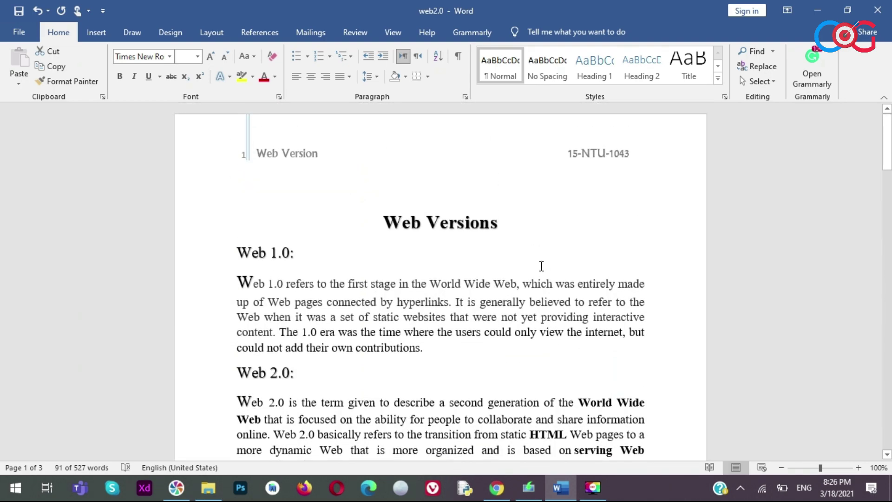
{"action": "scroll", "coordinate": [541, 260], "scroll_direction": "down", "scroll_amount": 4}
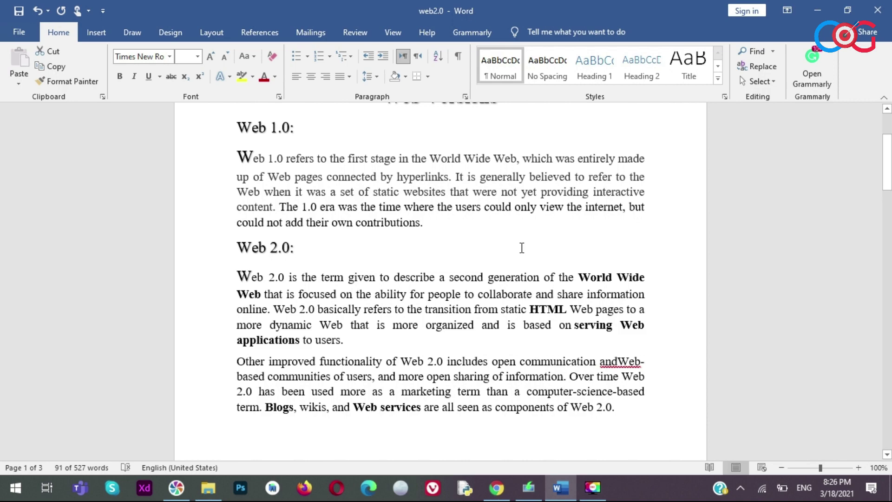
{"action": "scroll", "coordinate": [532, 243], "scroll_direction": "down", "scroll_amount": 3}
{"action": "scroll", "coordinate": [529, 251], "scroll_direction": "down", "scroll_amount": 2}
{"action": "scroll", "coordinate": [527, 249], "scroll_direction": "down", "scroll_amount": 5}
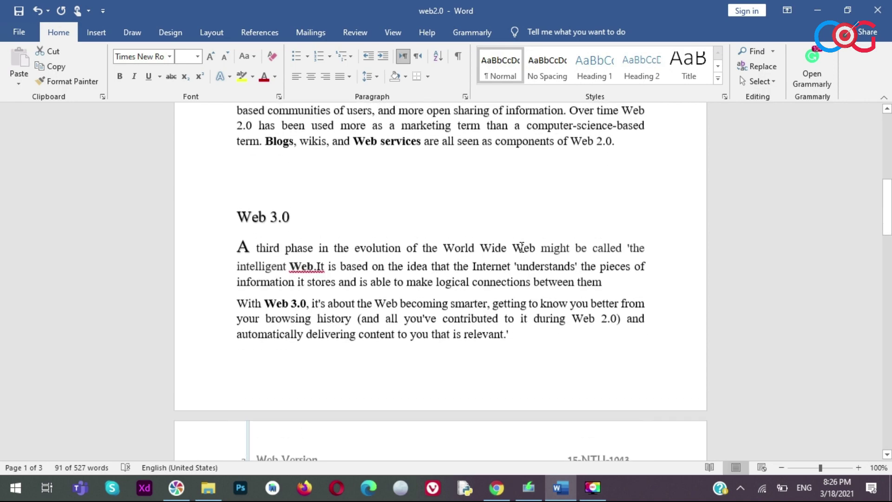
{"action": "scroll", "coordinate": [520, 244], "scroll_direction": "up", "scroll_amount": 10}
{"action": "scroll", "coordinate": [519, 244], "scroll_direction": "up", "scroll_amount": 3}
{"action": "left_click", "coordinate": [19, 32]}
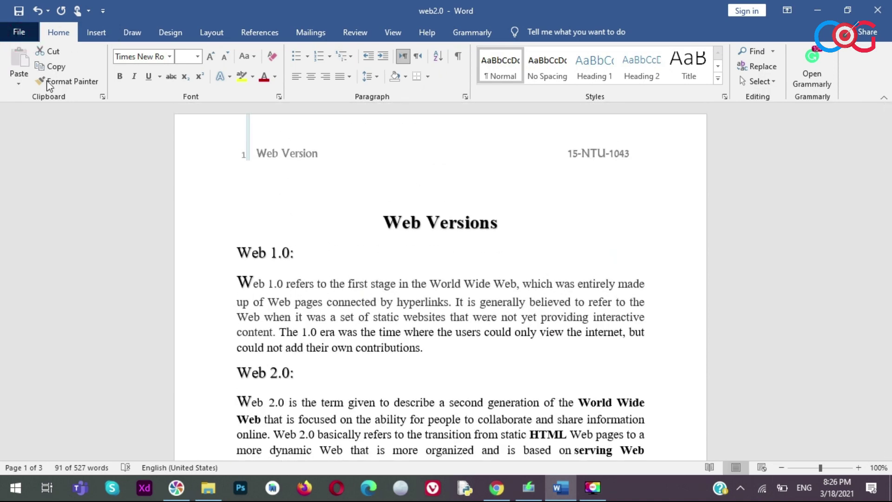
Save a copy of the report to the Desktop as laterweb, then view the template PDF
{"action": "left_click", "coordinate": [79, 207]}
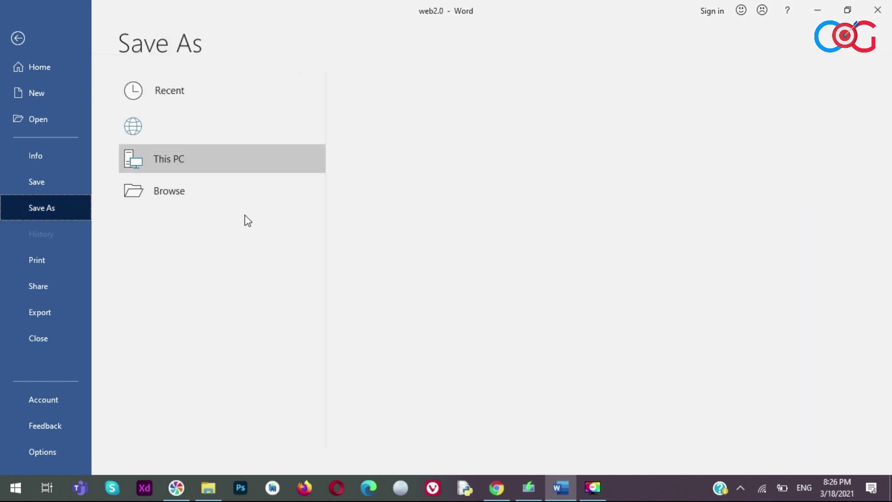
{"action": "left_click", "coordinate": [378, 151]}
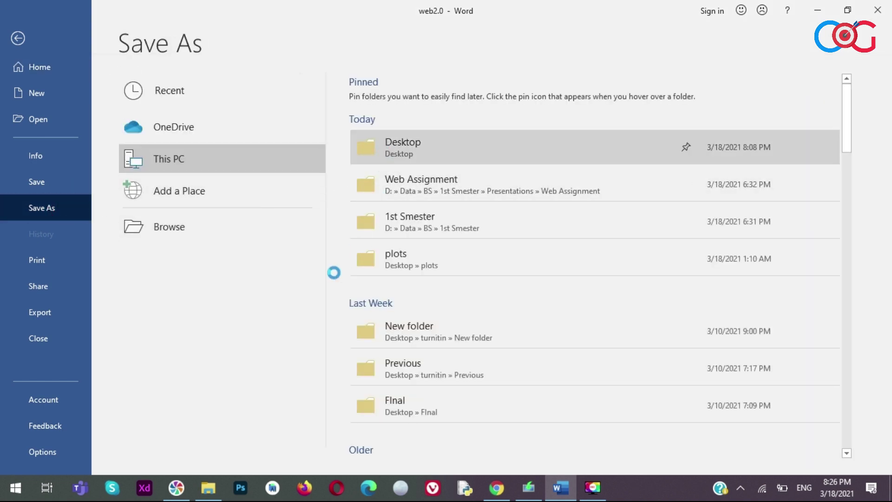
{"action": "type", "text": "laterweb"}
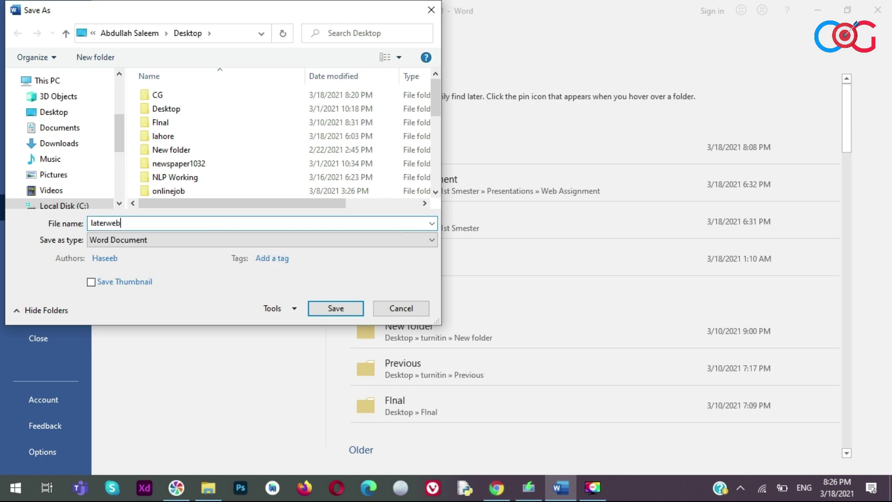
{"action": "key", "text": "Return"}
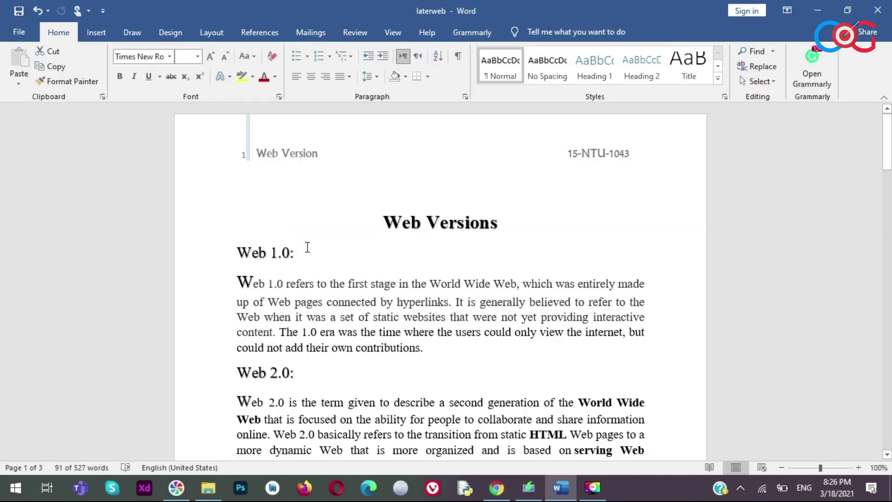
{"action": "scroll", "coordinate": [307, 247], "scroll_direction": "down", "scroll_amount": 3}
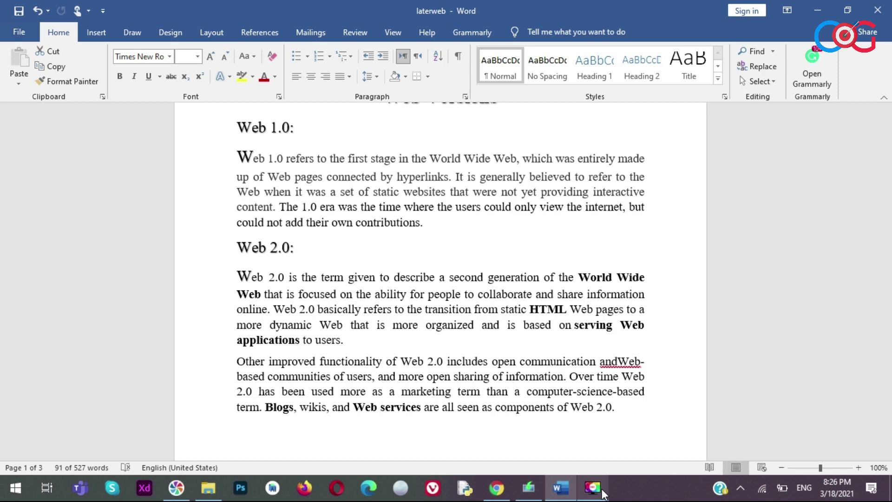
{"action": "left_click", "coordinate": [506, 488]}
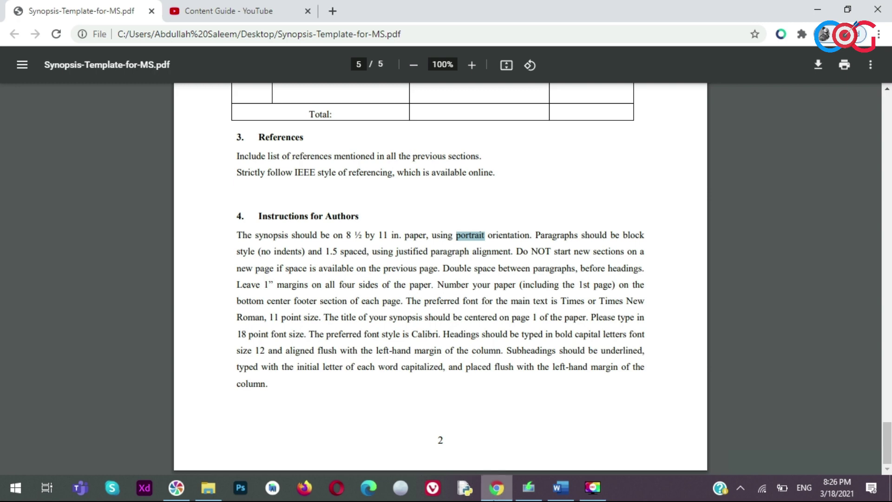
Apply 1.5 line spacing to the whole laterweb report
{"action": "left_click", "coordinate": [560, 488]}
{"action": "left_click", "coordinate": [419, 176]}
{"action": "scroll", "coordinate": [388, 279], "scroll_direction": "up", "scroll_amount": 3}
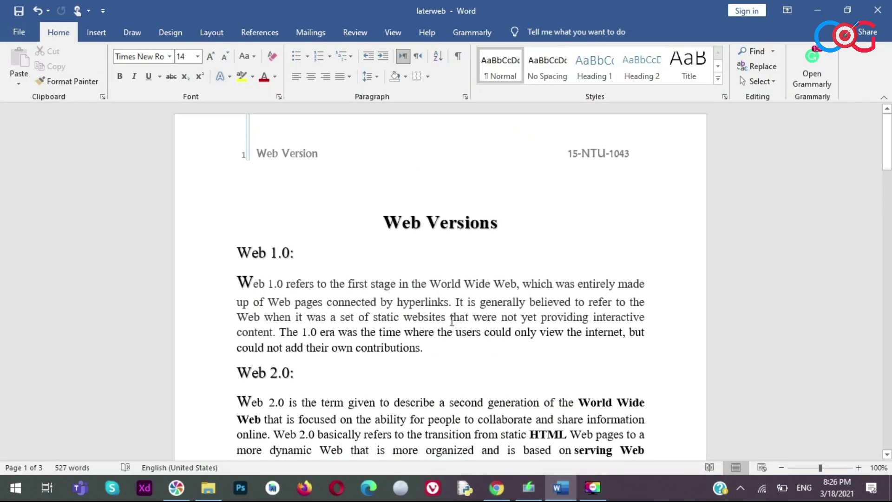
{"action": "key", "text": "ctrl+a"}
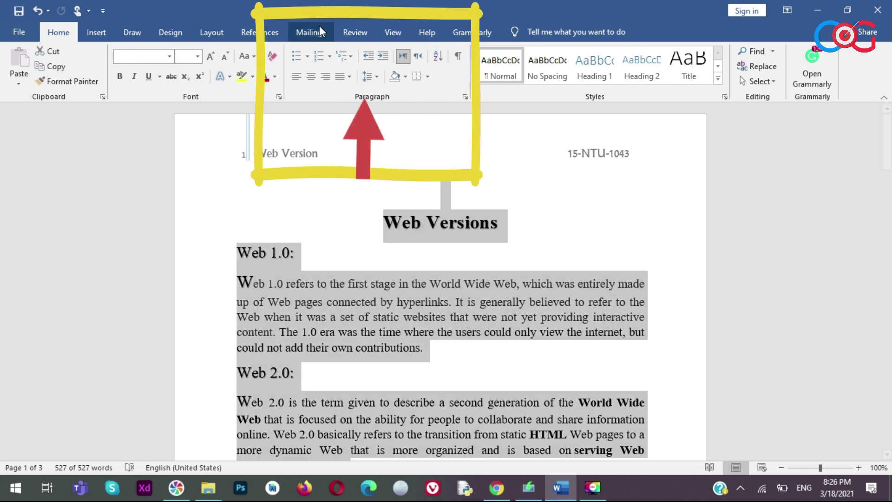
{"action": "left_click", "coordinate": [377, 78]}
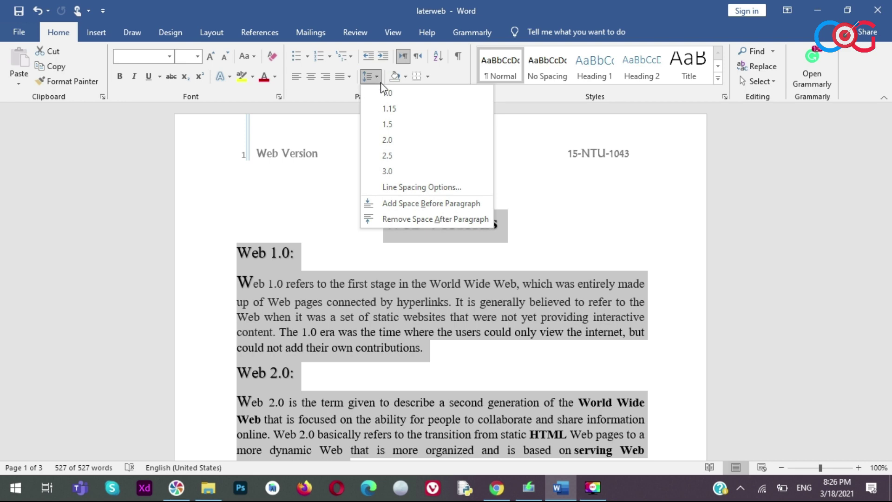
{"action": "left_click", "coordinate": [392, 125]}
{"action": "left_click", "coordinate": [565, 313]}
Scroll through the three-page report to the Conclusion, then bring up the synopsis template PDF
{"action": "scroll", "coordinate": [432, 264], "scroll_direction": "down", "scroll_amount": 3}
{"action": "scroll", "coordinate": [432, 264], "scroll_direction": "down", "scroll_amount": 4}
{"action": "scroll", "coordinate": [434, 255], "scroll_direction": "down", "scroll_amount": 3}
{"action": "scroll", "coordinate": [433, 255], "scroll_direction": "down", "scroll_amount": 5}
{"action": "scroll", "coordinate": [436, 256], "scroll_direction": "down", "scroll_amount": 2}
{"action": "scroll", "coordinate": [438, 258], "scroll_direction": "down", "scroll_amount": 3}
{"action": "scroll", "coordinate": [442, 251], "scroll_direction": "down", "scroll_amount": 3}
{"action": "scroll", "coordinate": [443, 251], "scroll_direction": "down", "scroll_amount": 3}
{"action": "scroll", "coordinate": [443, 249], "scroll_direction": "down", "scroll_amount": 3}
{"action": "scroll", "coordinate": [445, 250], "scroll_direction": "down", "scroll_amount": 3}
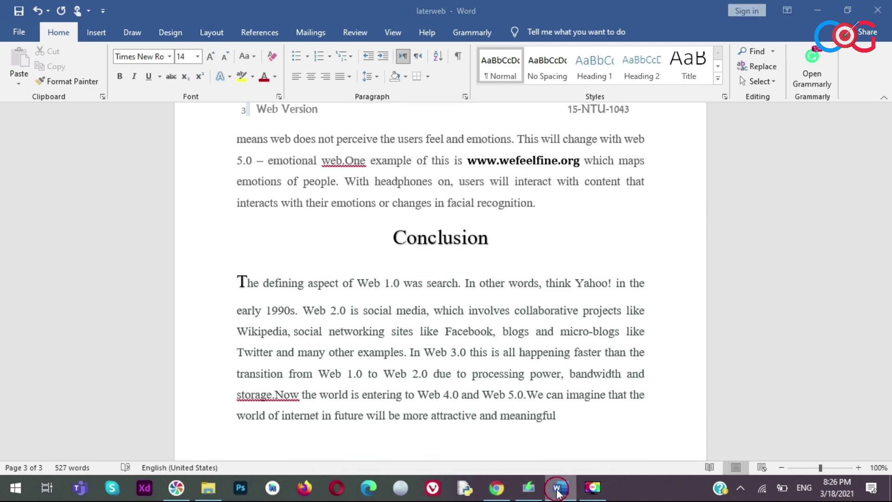
{"action": "left_click", "coordinate": [560, 483]}
{"action": "left_click", "coordinate": [560, 483]}
{"action": "left_click", "coordinate": [497, 488]}
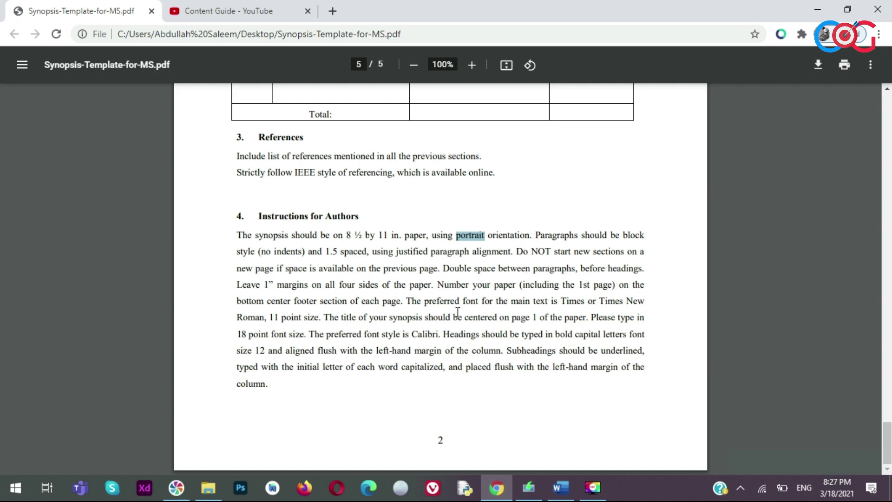
{"action": "left_click", "coordinate": [561, 487]}
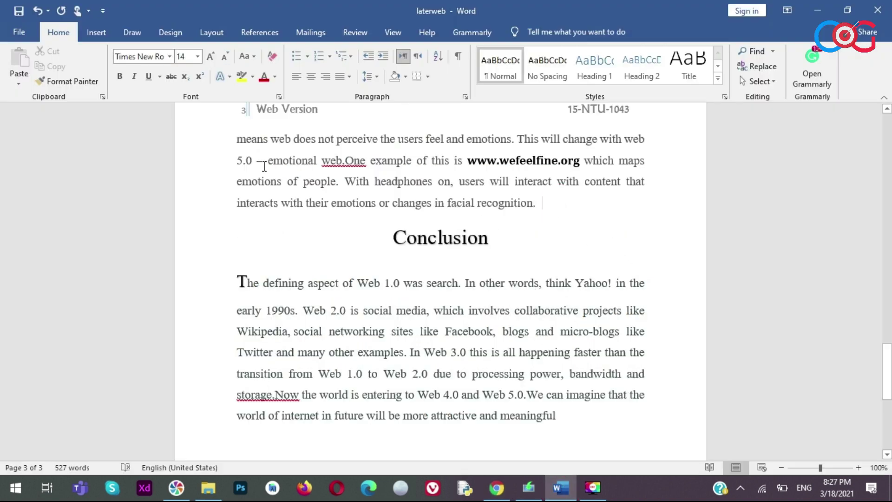
{"action": "left_click", "coordinate": [560, 488]}
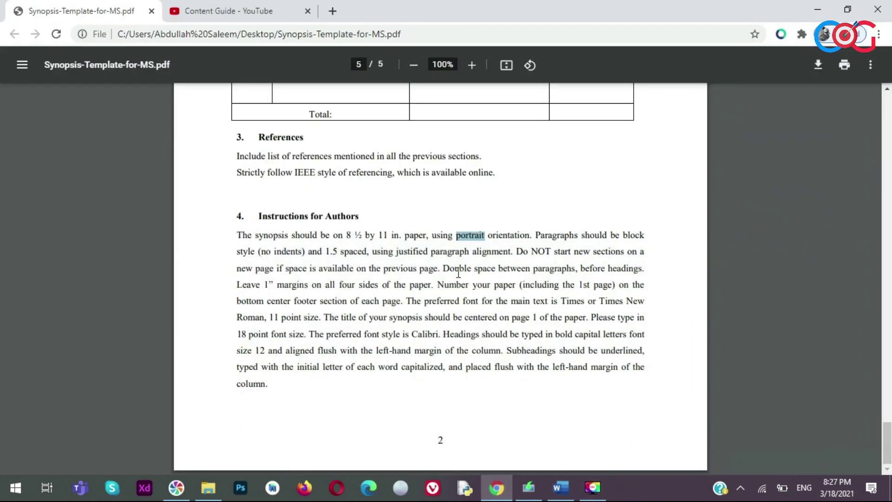
{"action": "mouse_move", "coordinate": [238, 285]}
{"action": "left_mouse_down"}
{"action": "mouse_move", "coordinate": [281, 285]}
{"action": "mouse_move", "coordinate": [256, 286]}
{"action": "left_mouse_up"}
{"action": "left_click", "coordinate": [560, 488]}
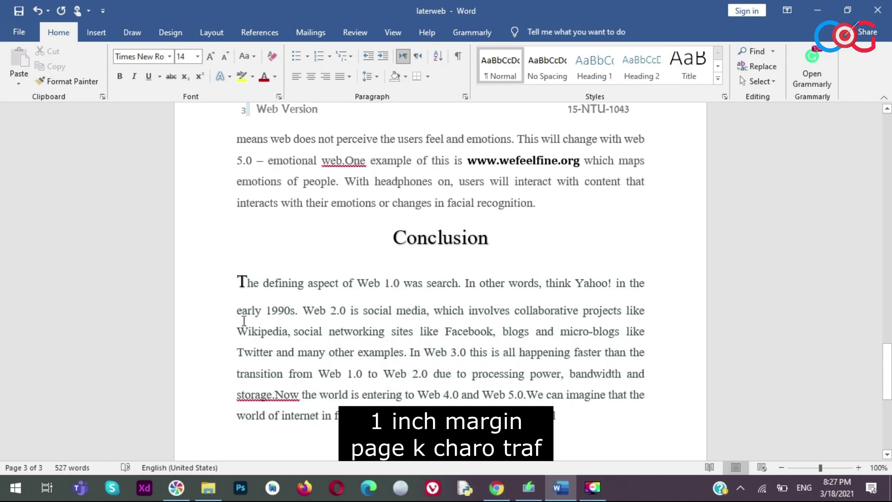
{"action": "scroll", "coordinate": [313, 255], "scroll_direction": "up", "scroll_amount": 3}
{"action": "scroll", "coordinate": [229, 311], "scroll_direction": "up", "scroll_amount": 1}
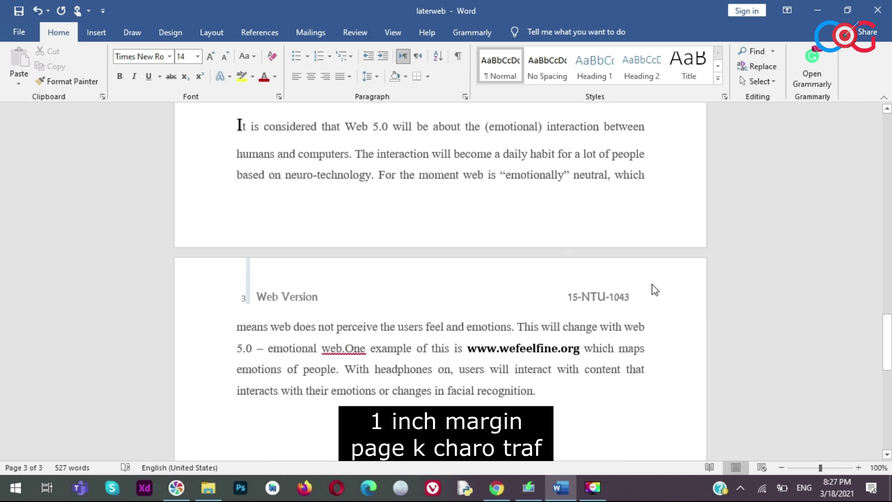
{"action": "scroll", "coordinate": [604, 291], "scroll_direction": "down", "scroll_amount": 2}
{"action": "scroll", "coordinate": [604, 290], "scroll_direction": "down", "scroll_amount": 2}
{"action": "scroll", "coordinate": [601, 285], "scroll_direction": "down", "scroll_amount": 3}
{"action": "scroll", "coordinate": [595, 288], "scroll_direction": "down", "scroll_amount": 1}
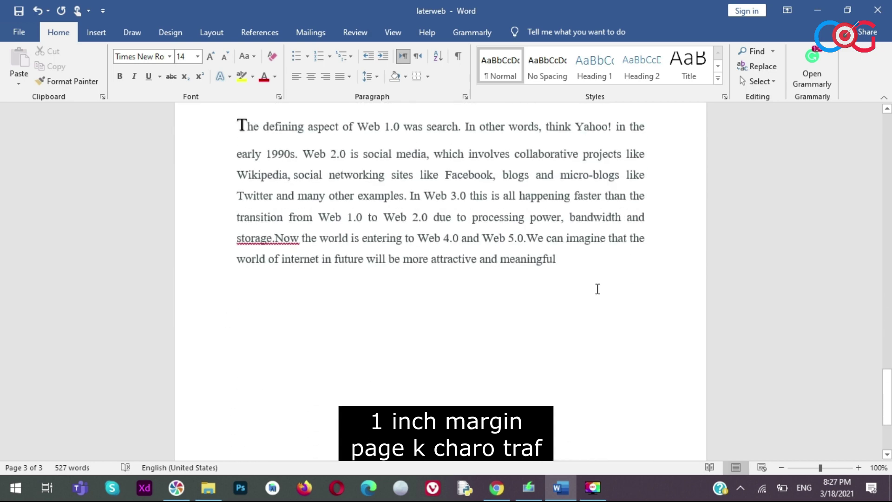
{"action": "scroll", "coordinate": [597, 288], "scroll_direction": "up", "scroll_amount": 5}
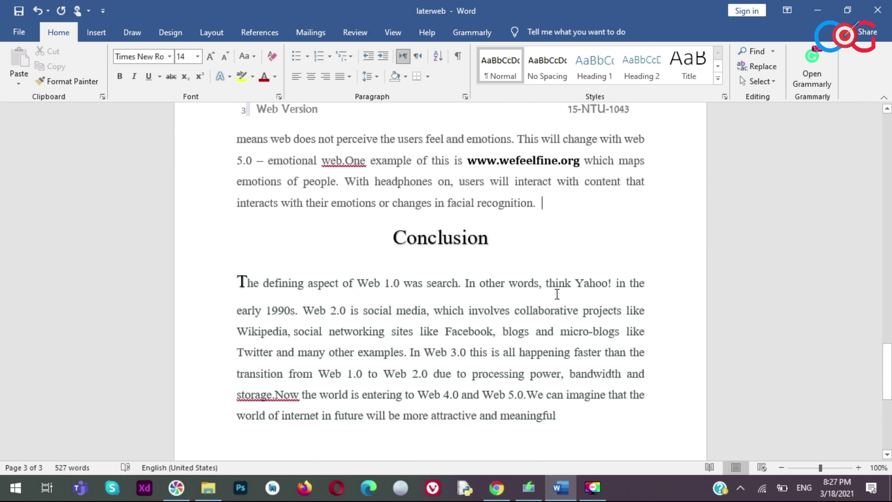
{"action": "scroll", "coordinate": [572, 282], "scroll_direction": "up", "scroll_amount": 2}
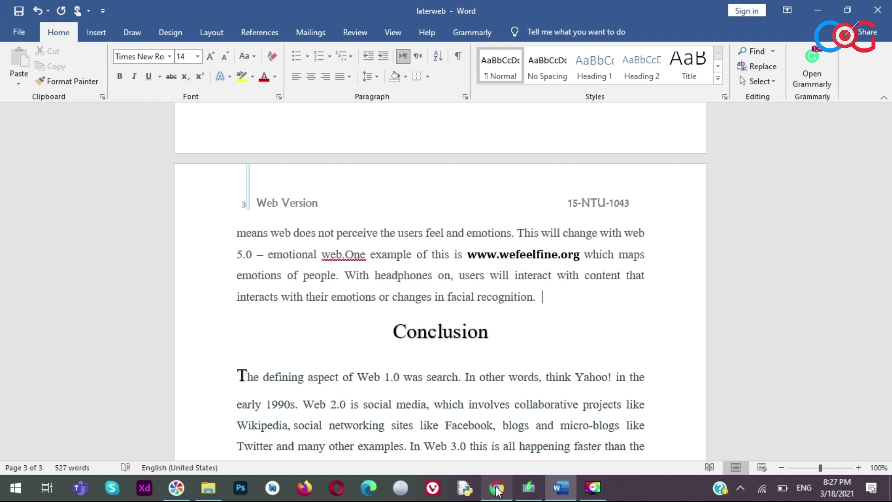
{"action": "left_click", "coordinate": [497, 487]}
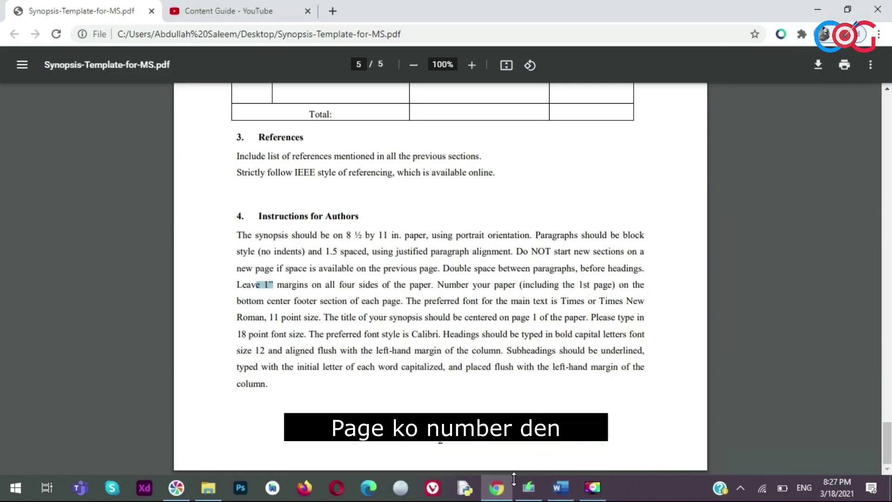
Add a bottom-of-page page number to the laterweb report, then undo the last edit
{"action": "left_click", "coordinate": [514, 478]}
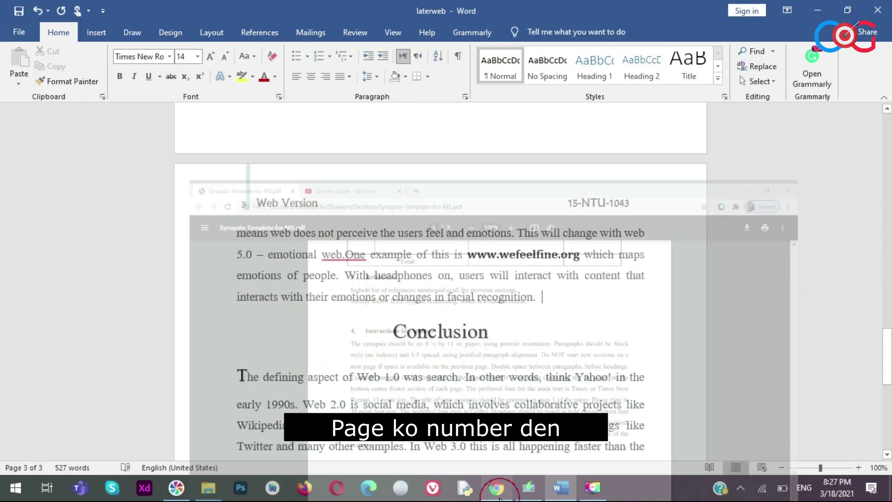
{"action": "scroll", "coordinate": [260, 297], "scroll_direction": "up", "scroll_amount": 3}
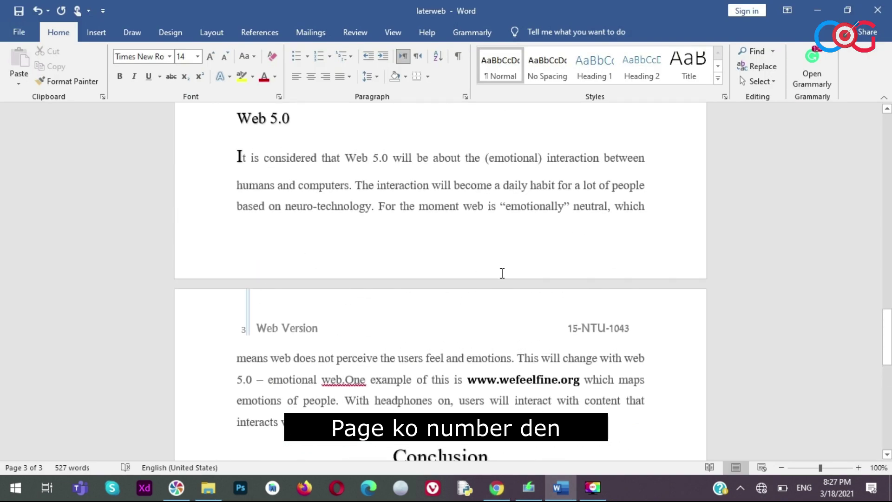
{"action": "left_click", "coordinate": [103, 37]}
{"action": "scroll", "coordinate": [511, 307], "scroll_direction": "up", "scroll_amount": 4}
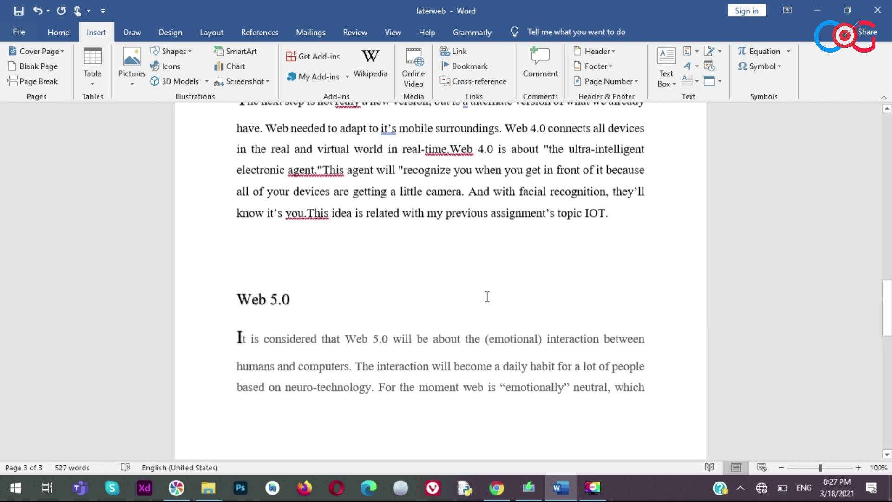
{"action": "scroll", "coordinate": [488, 298], "scroll_direction": "up", "scroll_amount": 4}
{"action": "scroll", "coordinate": [471, 285], "scroll_direction": "up", "scroll_amount": 4}
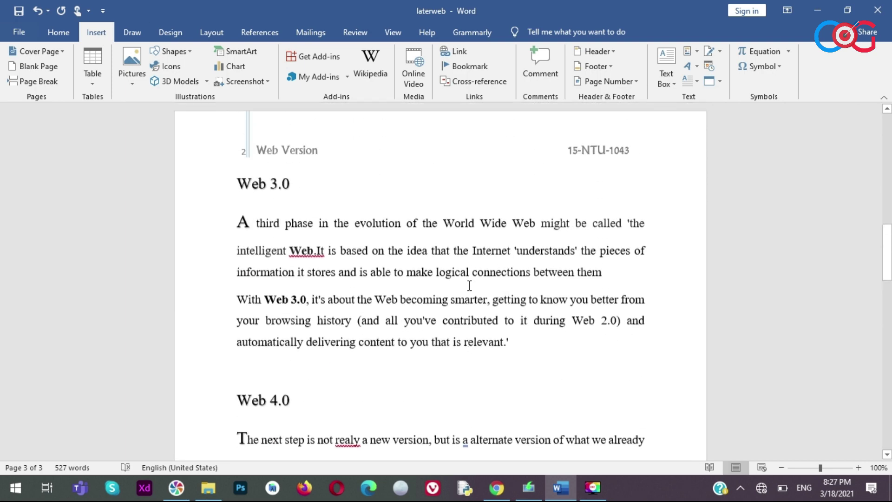
{"action": "scroll", "coordinate": [469, 286], "scroll_direction": "up", "scroll_amount": 3}
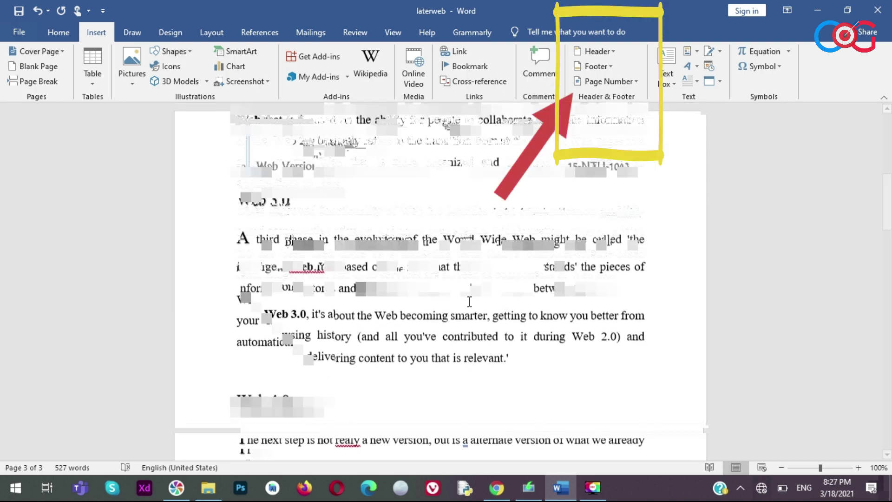
{"action": "left_click", "coordinate": [636, 82]}
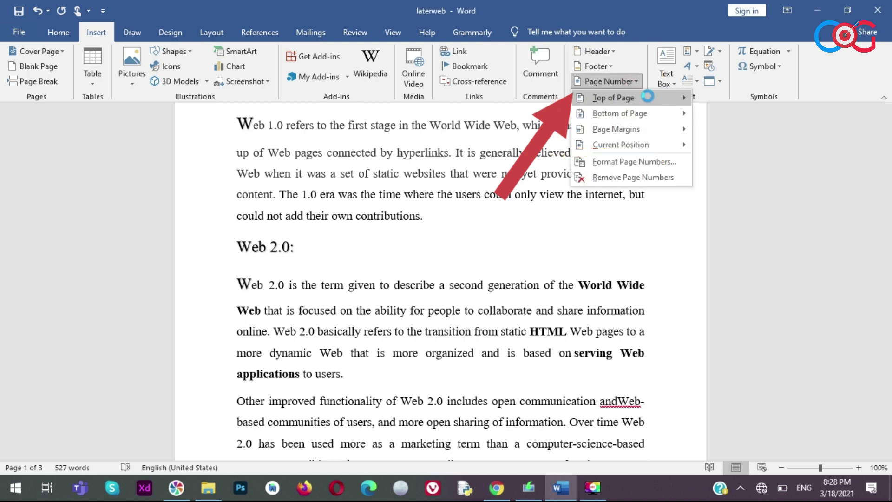
{"action": "mouse_move", "coordinate": [620, 113]}
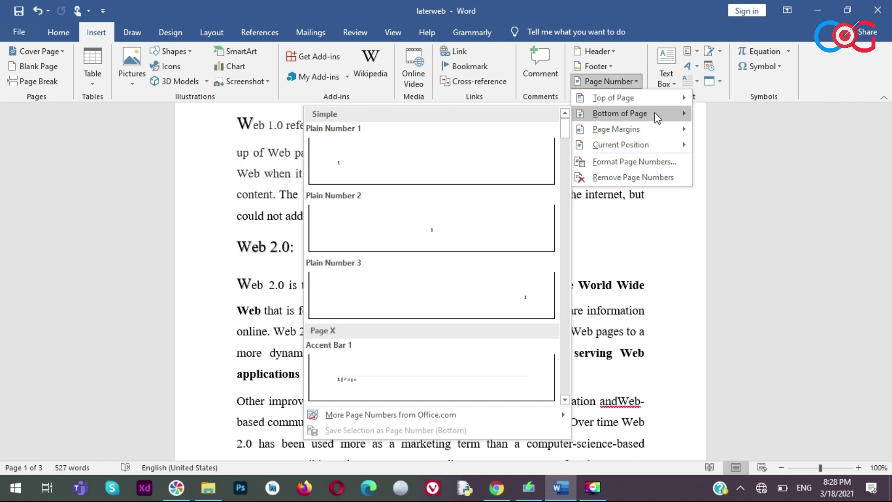
{"action": "left_click", "coordinate": [541, 300]}
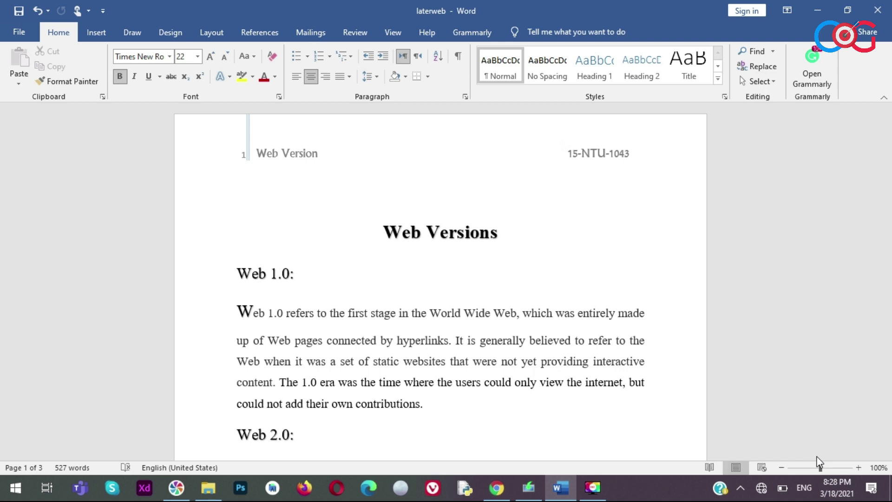
{"action": "key", "text": "ctrl+z"}
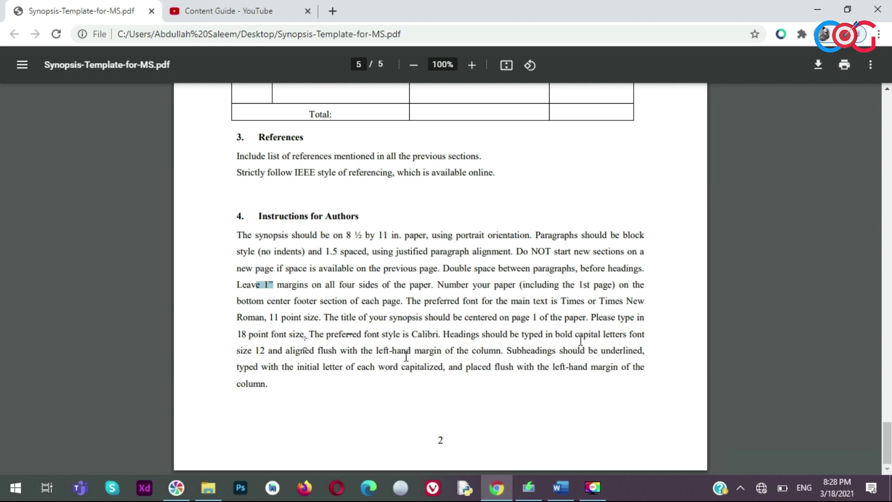
{"action": "left_click_drag", "start_coordinate": [471, 369], "coordinate": [484, 373]}
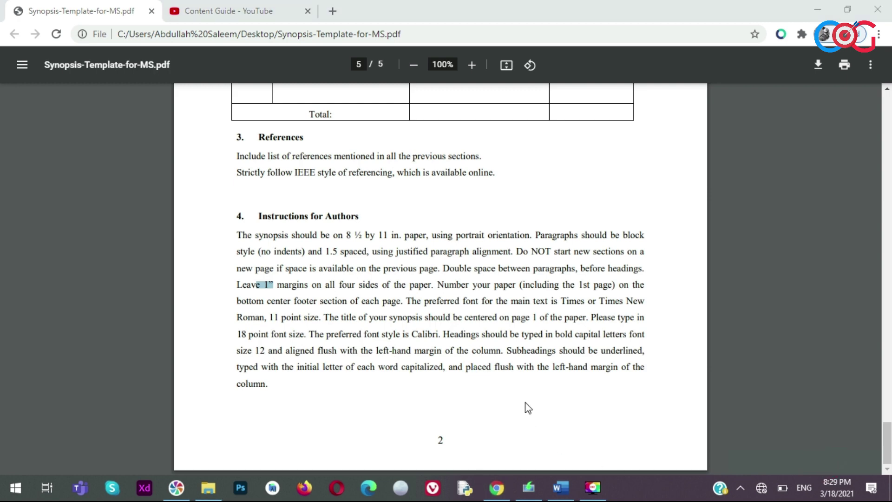
{"action": "left_click", "coordinate": [592, 495]}
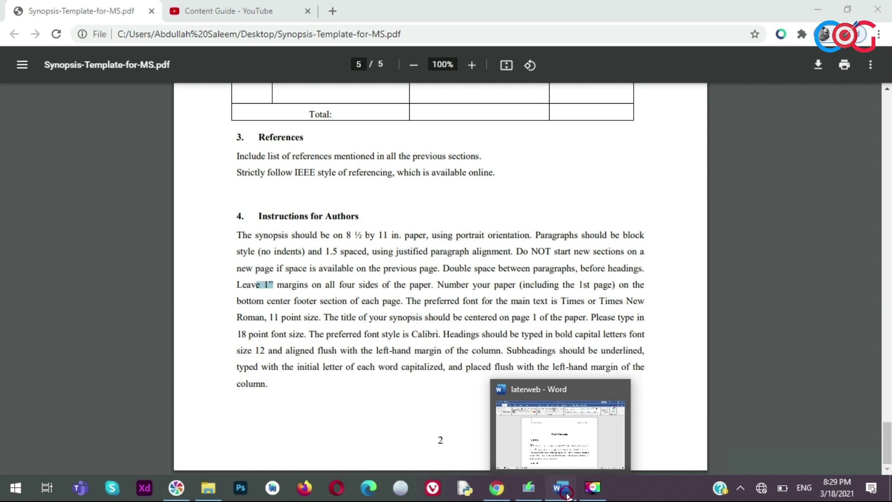
{"action": "left_click", "coordinate": [561, 488]}
{"action": "left_click", "coordinate": [431, 231]}
Change the Web Versions title font to Calibri
{"action": "left_click_drag", "start_coordinate": [516, 236], "coordinate": [339, 217]}
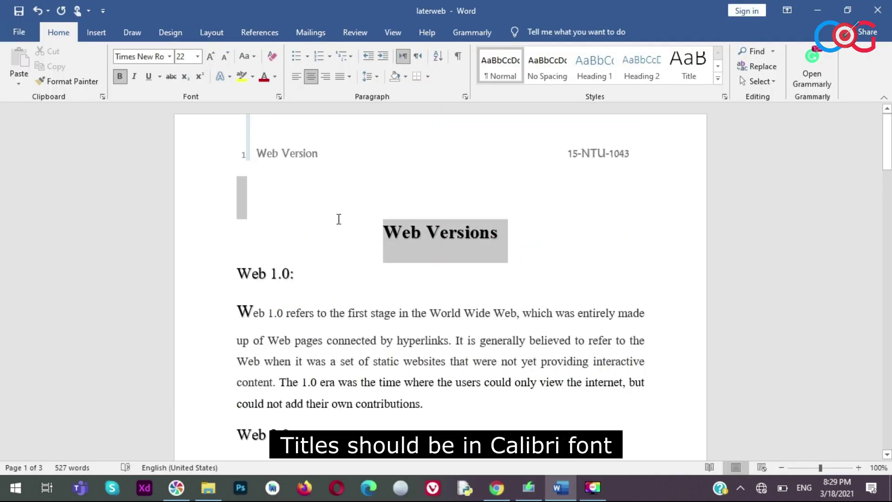
{"action": "left_click", "coordinate": [170, 57]}
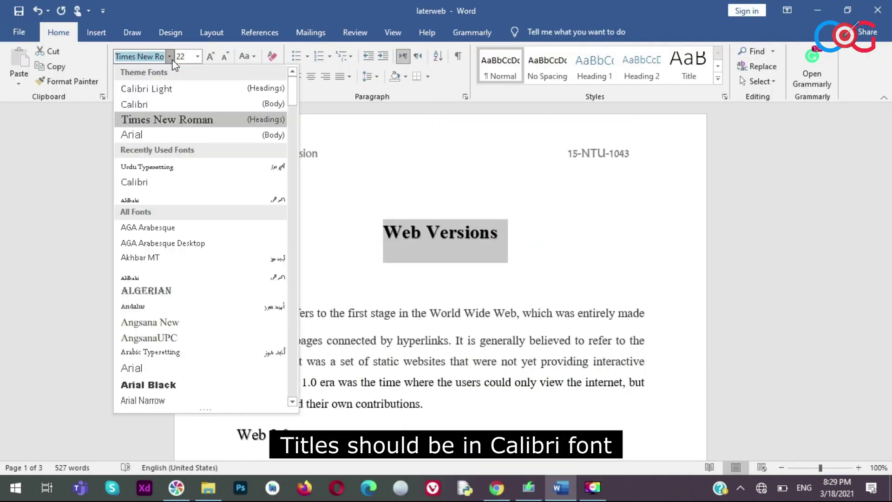
{"action": "left_click", "coordinate": [163, 105]}
{"action": "left_click", "coordinate": [425, 248]}
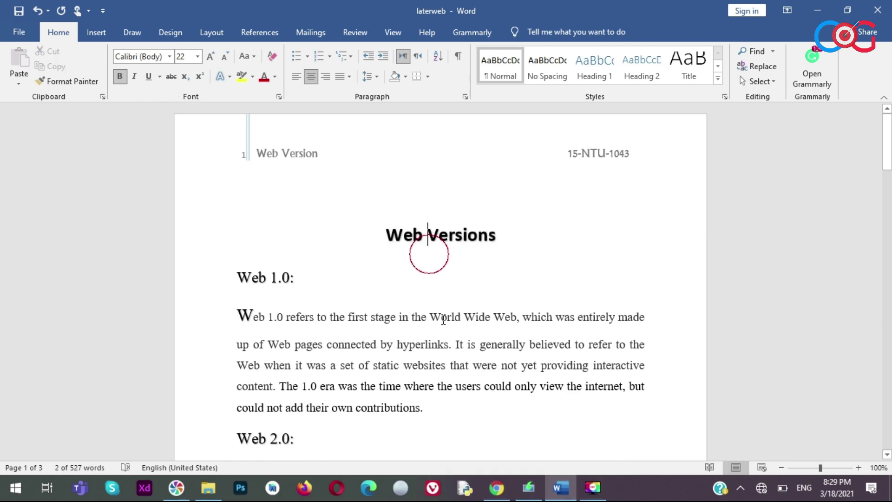
Clear the marked text in the template PDF and select the whole Web 1.0 paragraph
{"action": "left_click_drag", "start_coordinate": [453, 404], "coordinate": [234, 326]}
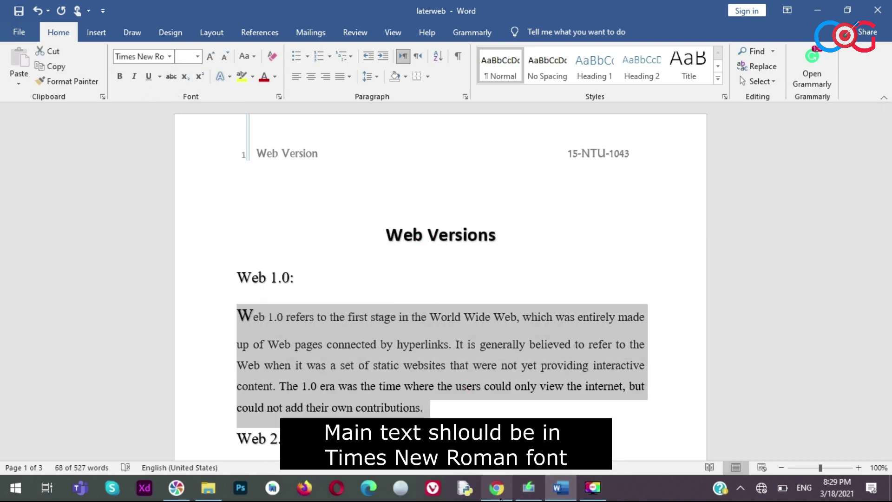
{"action": "left_click", "coordinate": [496, 488]}
{"action": "left_click", "coordinate": [314, 327]}
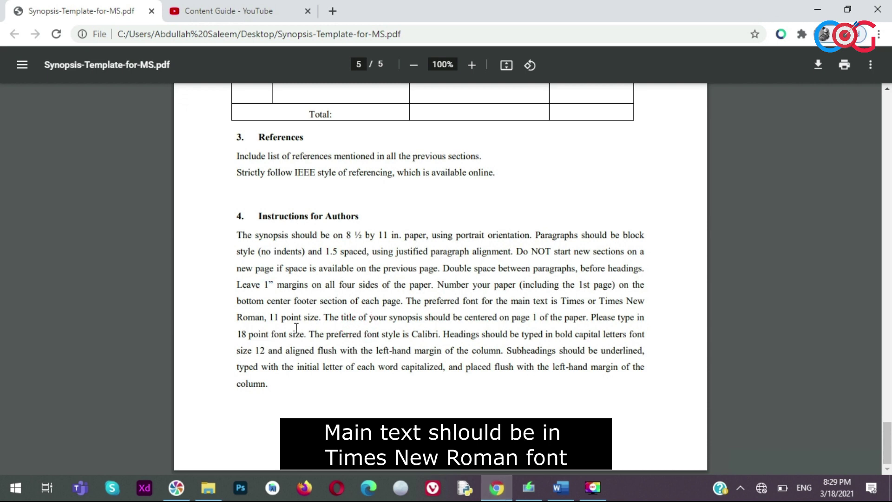
{"action": "left_click", "coordinate": [561, 487]}
{"action": "left_click", "coordinate": [294, 277]}
{"action": "left_click", "coordinate": [437, 344]}
{"action": "triple_click", "coordinate": [403, 388]}
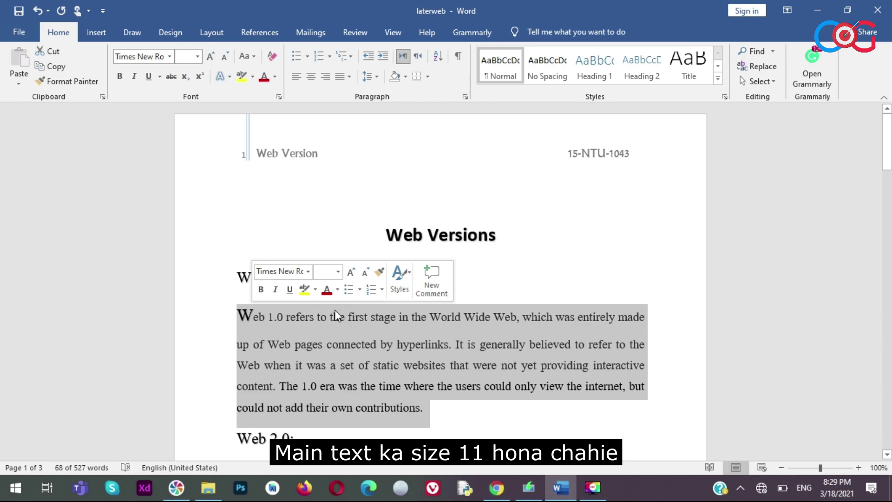
Set the entire report to 11 pt and bring the synopsis template PDF back up
{"action": "key", "text": "ctrl+a"}
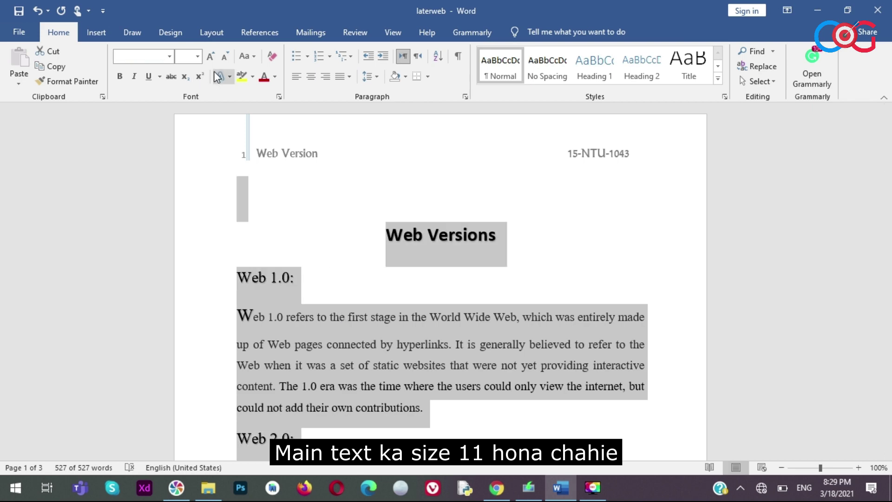
{"action": "left_click", "coordinate": [200, 57]}
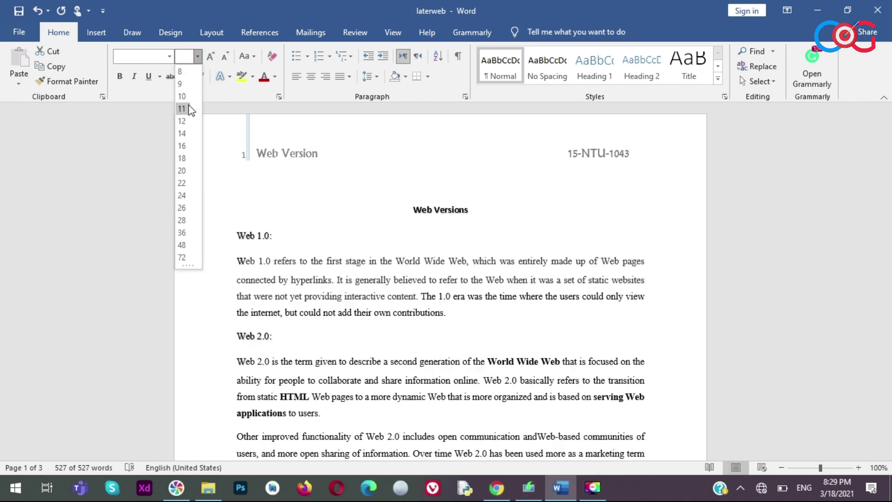
{"action": "left_click", "coordinate": [186, 106]}
{"action": "left_click", "coordinate": [476, 281]}
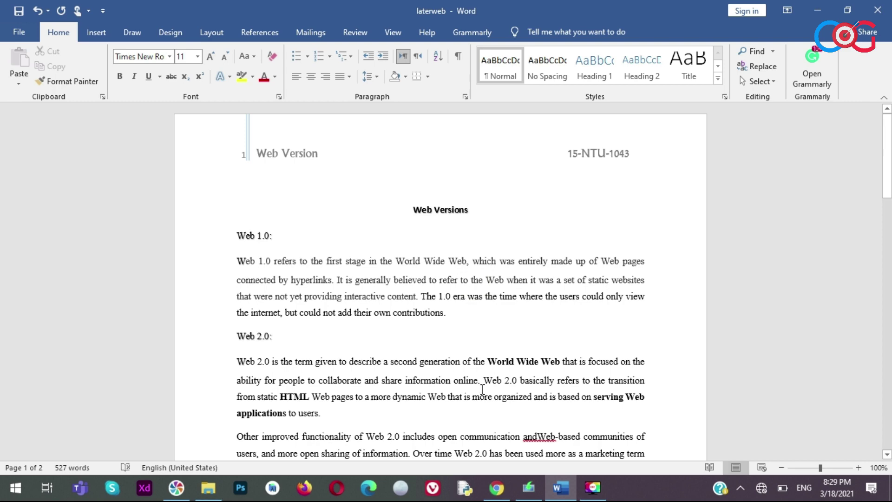
{"action": "left_click", "coordinate": [497, 488]}
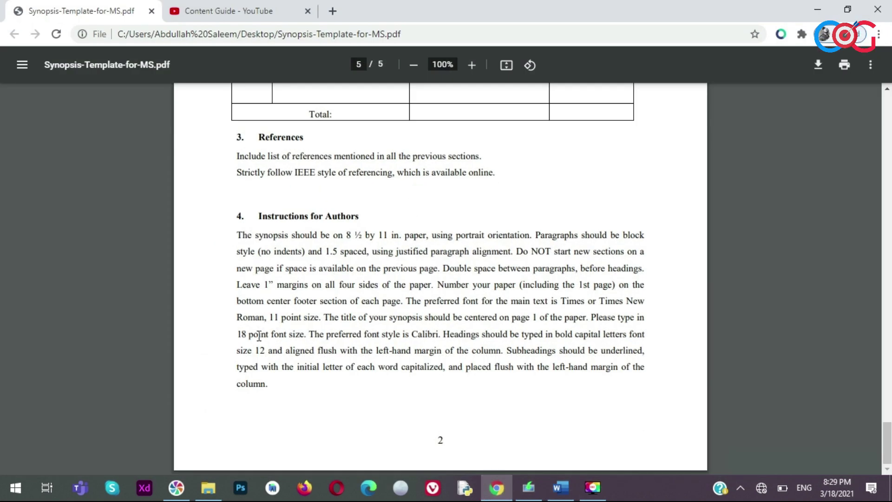
Enlarge the Web Versions title to 18 pt, per the template's title rule
{"action": "left_click_drag", "start_coordinate": [253, 335], "coordinate": [237, 335]}
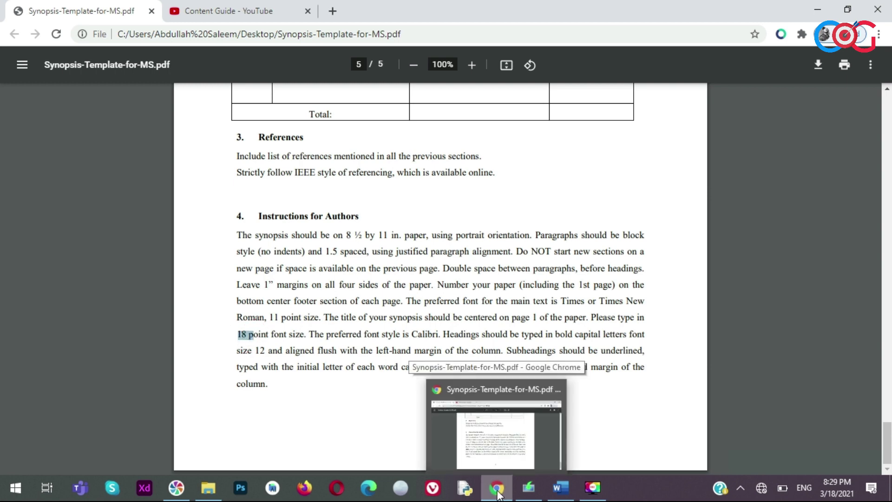
{"action": "left_click", "coordinate": [497, 488]}
{"action": "triple_click", "coordinate": [473, 209]}
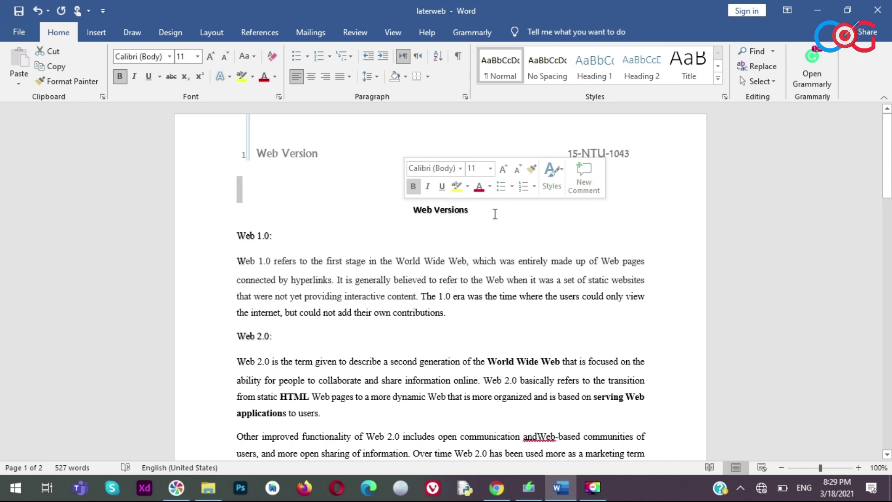
{"action": "triple_click", "coordinate": [495, 210]}
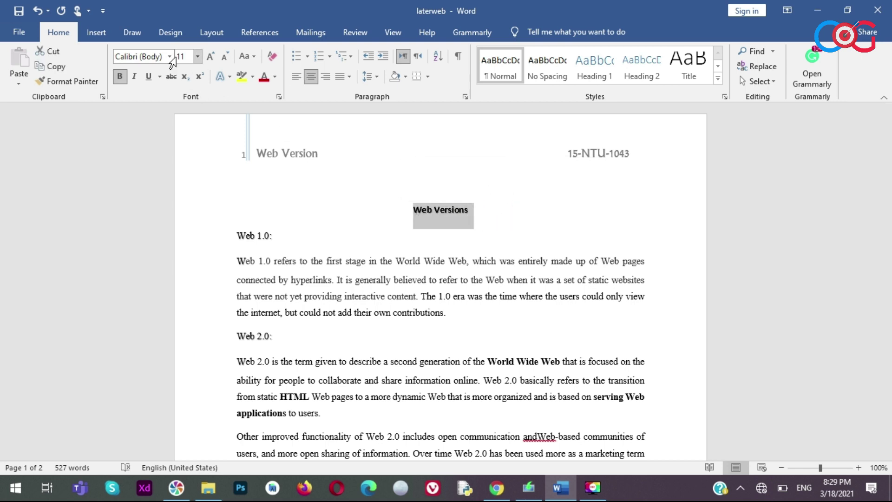
{"action": "left_click", "coordinate": [197, 57]}
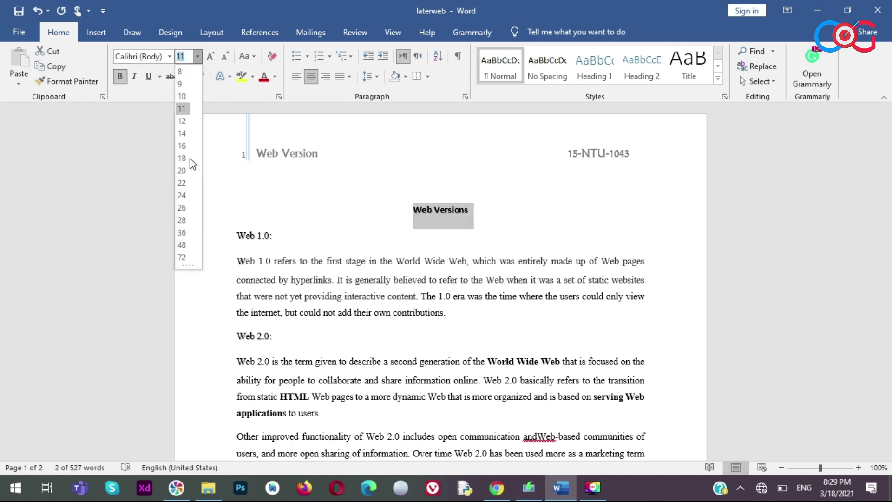
{"action": "left_click", "coordinate": [190, 158]}
{"action": "left_click", "coordinate": [524, 259]}
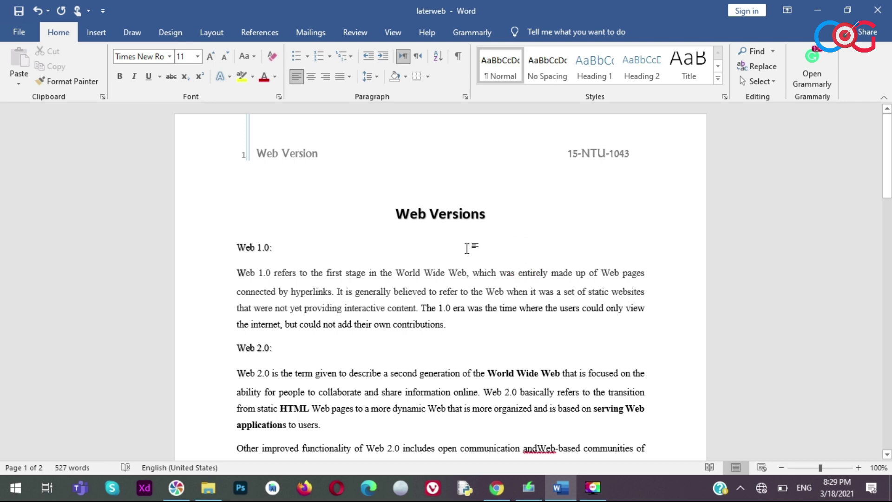
Check the heading and first body paragraph formatting against the template's next rule
{"action": "left_click", "coordinate": [455, 223]}
{"action": "left_click", "coordinate": [330, 288]}
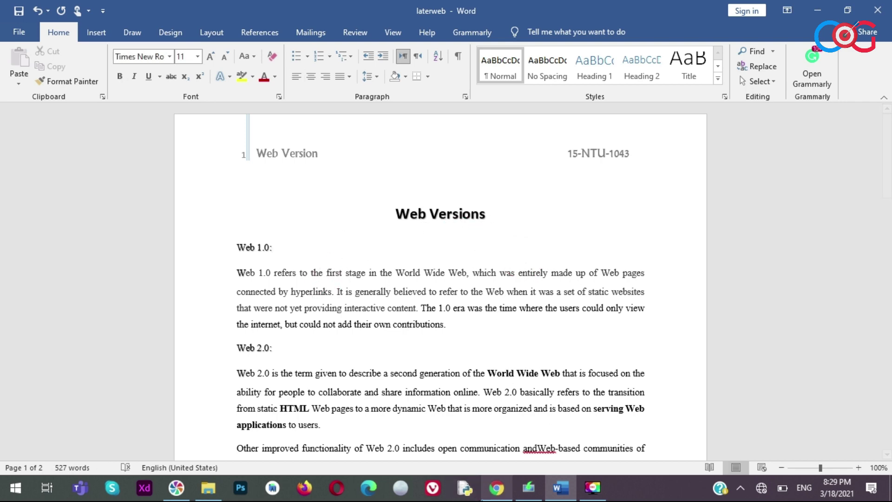
{"action": "left_click", "coordinate": [496, 487]}
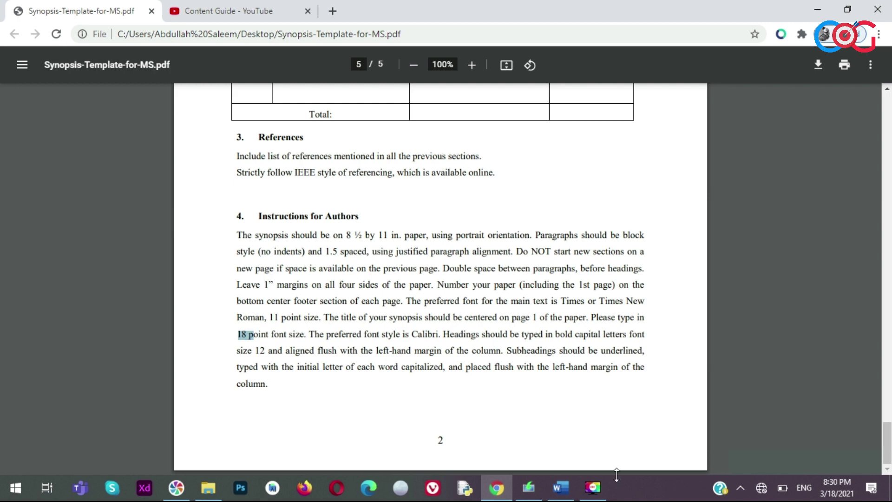
{"action": "left_click", "coordinate": [561, 487]}
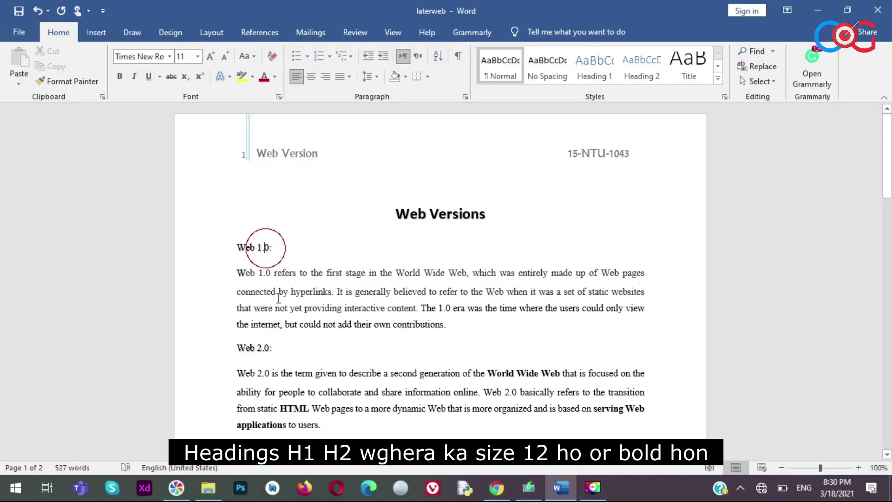
Make the Web 1.0: heading 12 pt and bold, following the template's heading rule
{"action": "left_click", "coordinate": [258, 352]}
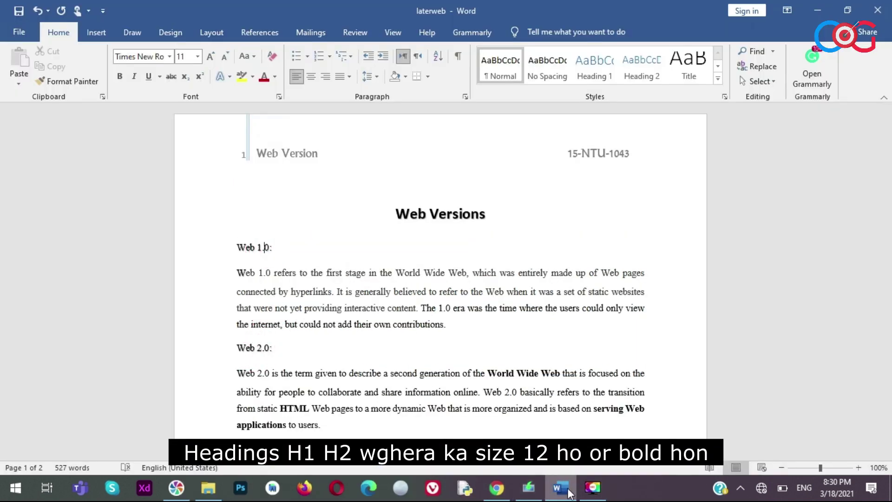
{"action": "left_click", "coordinate": [496, 487]}
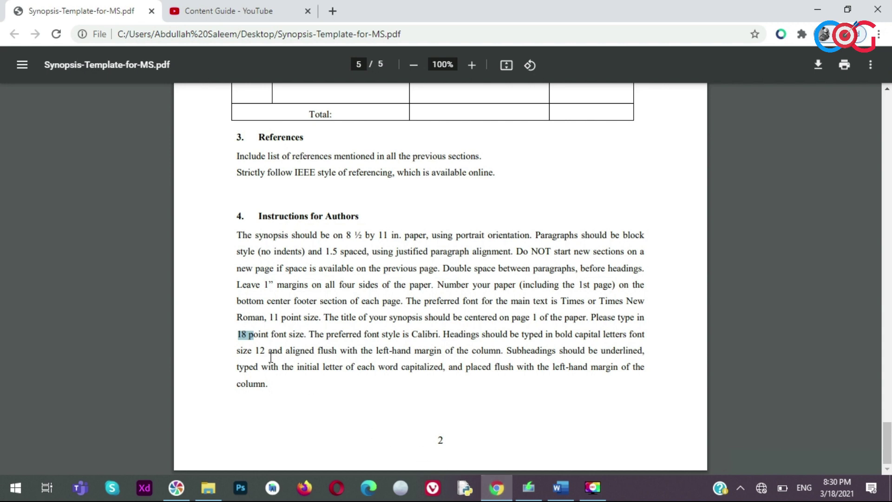
{"action": "left_click", "coordinate": [560, 487]}
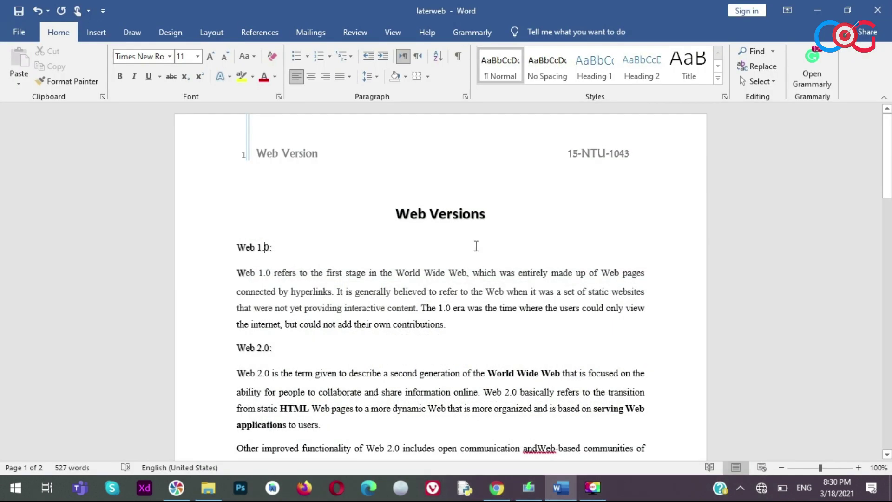
{"action": "left_click_drag", "start_coordinate": [279, 247], "coordinate": [225, 249]}
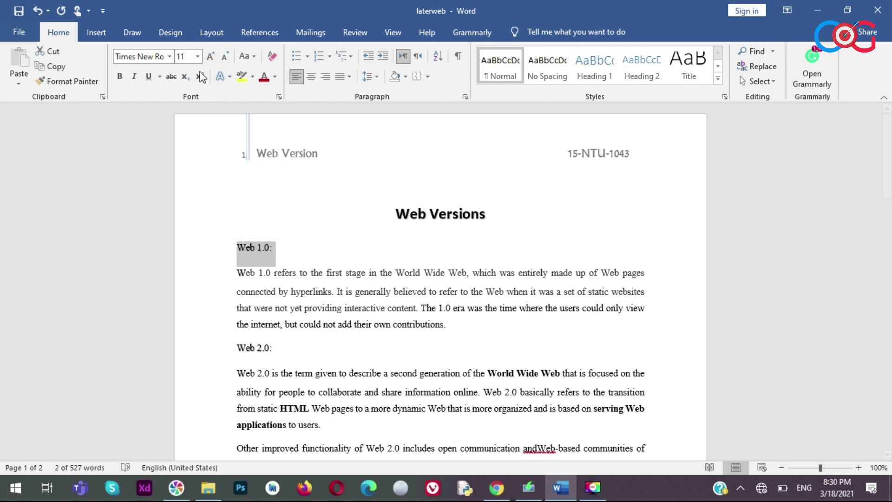
{"action": "left_click", "coordinate": [197, 57]}
{"action": "left_click", "coordinate": [182, 121]}
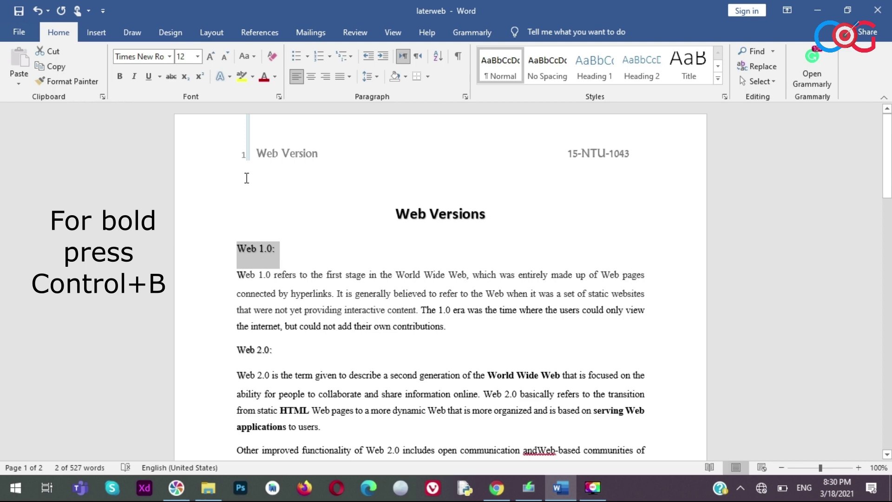
{"action": "key", "text": "ctrl+b"}
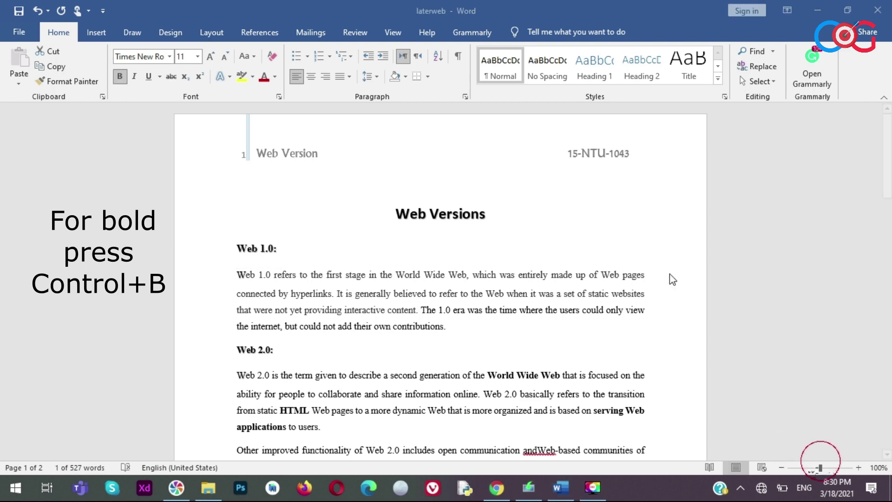
{"action": "scroll", "coordinate": [700, 208], "scroll_direction": "down", "scroll_amount": 4}
Delete the blank lines above the Web 3.0 and Web 4.0 headings
{"action": "scroll", "coordinate": [708, 189], "scroll_direction": "down", "scroll_amount": 1}
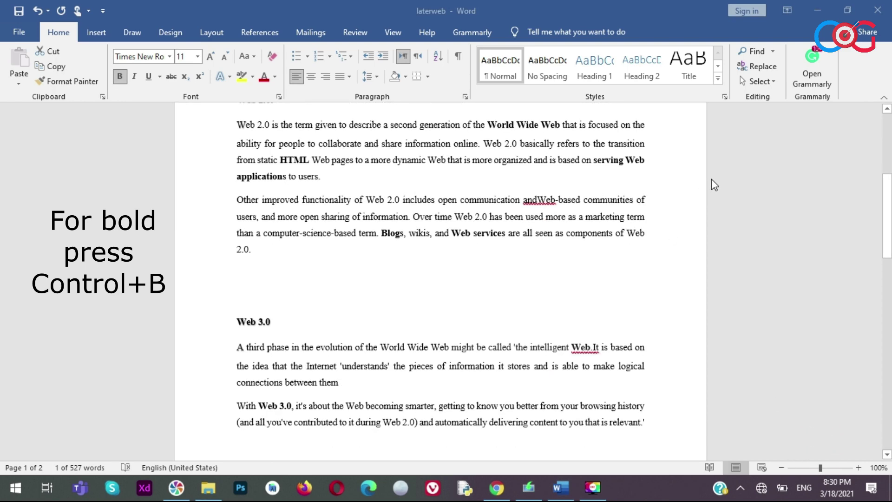
{"action": "scroll", "coordinate": [711, 180], "scroll_direction": "down", "scroll_amount": 3}
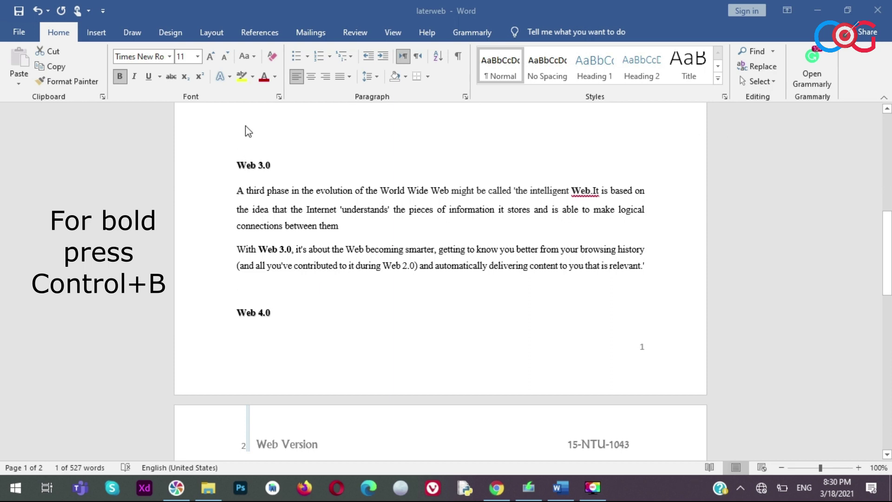
{"action": "left_click", "coordinate": [248, 111]}
{"action": "left_click", "coordinate": [242, 171]}
{"action": "key", "text": "BackSpace"}
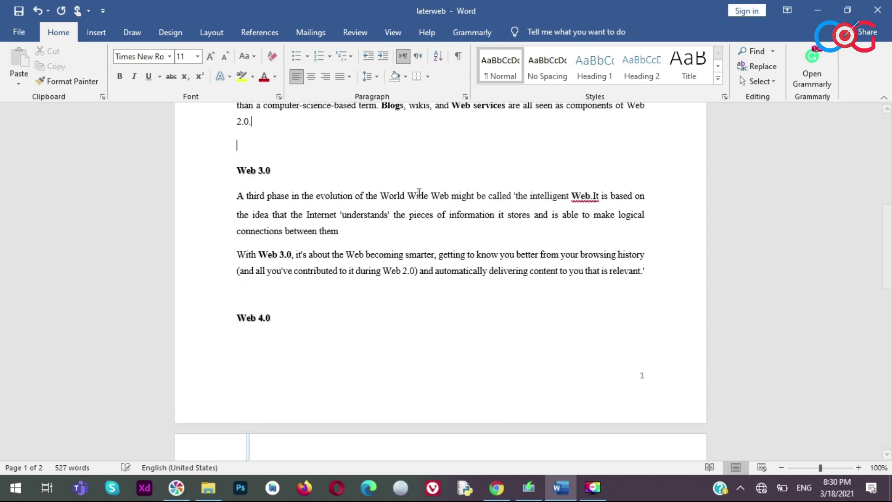
{"action": "key", "text": "BackSpace"}
{"action": "left_click", "coordinate": [234, 273]}
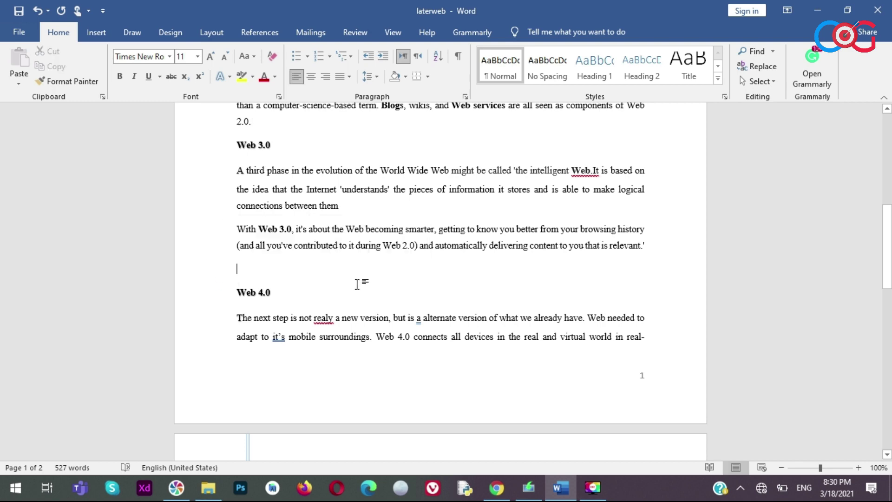
{"action": "key", "text": "BackSpace"}
Clear the blank line above Web 5.0, then select the whole document
{"action": "scroll", "coordinate": [326, 275], "scroll_direction": "down", "scroll_amount": 2}
{"action": "scroll", "coordinate": [326, 275], "scroll_direction": "up", "scroll_amount": 2}
{"action": "scroll", "coordinate": [327, 275], "scroll_direction": "up", "scroll_amount": 1}
{"action": "scroll", "coordinate": [327, 275], "scroll_direction": "down", "scroll_amount": 4}
{"action": "left_click", "coordinate": [254, 366]}
{"action": "scroll", "coordinate": [299, 382], "scroll_direction": "down", "scroll_amount": 1}
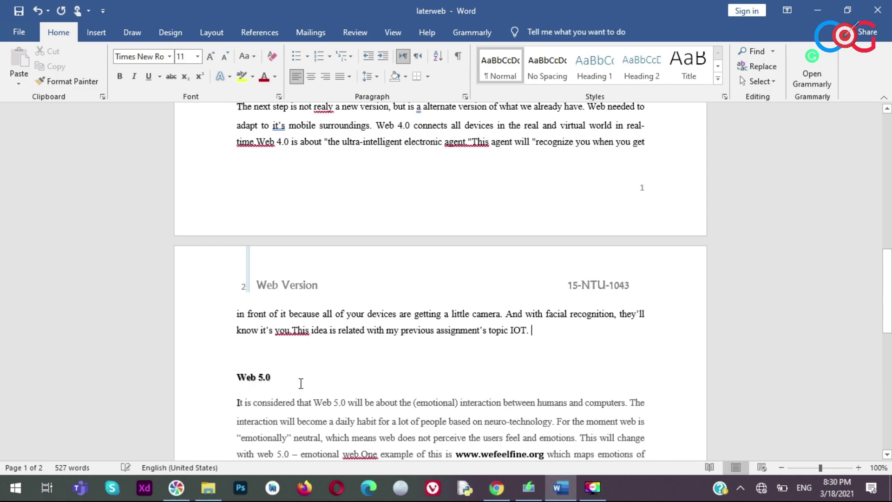
{"action": "scroll", "coordinate": [313, 358], "scroll_direction": "down", "scroll_amount": 1}
{"action": "scroll", "coordinate": [429, 264], "scroll_direction": "up", "scroll_amount": 5}
{"action": "scroll", "coordinate": [429, 264], "scroll_direction": "up", "scroll_amount": 4}
{"action": "scroll", "coordinate": [408, 255], "scroll_direction": "up", "scroll_amount": 1}
{"action": "scroll", "coordinate": [511, 251], "scroll_direction": "down", "scroll_amount": 6}
{"action": "scroll", "coordinate": [534, 247], "scroll_direction": "down", "scroll_amount": 3}
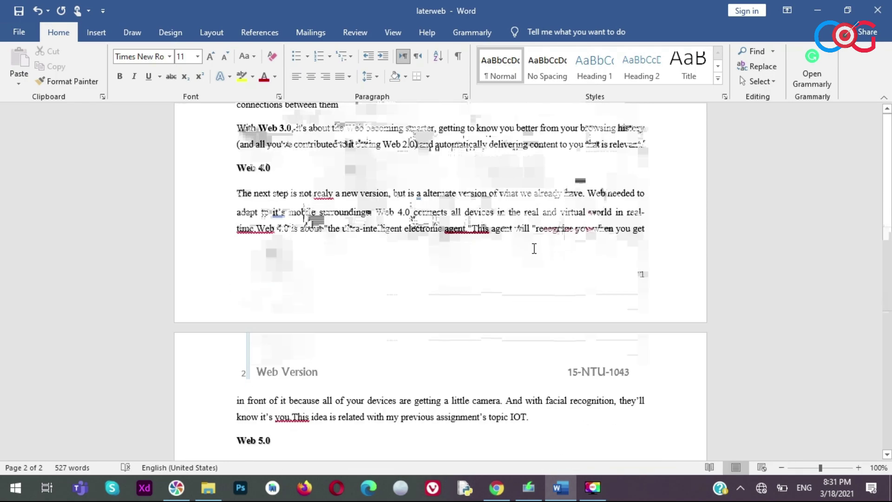
{"action": "scroll", "coordinate": [534, 256], "scroll_direction": "down", "scroll_amount": 5}
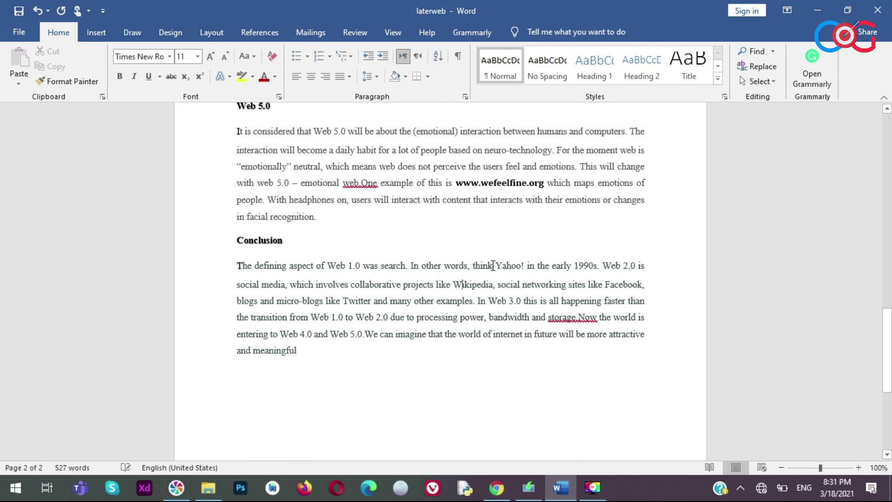
{"action": "key", "text": "ctrl+a"}
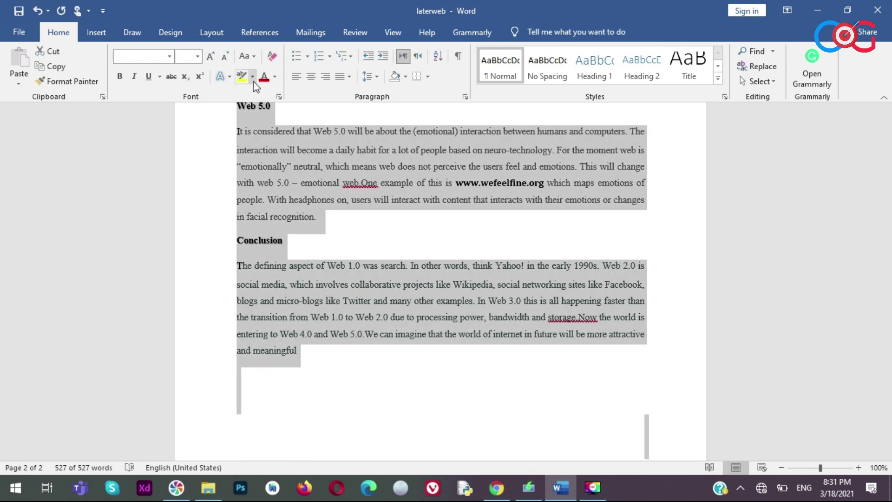
Change the font colour of all the text to black
{"action": "left_click", "coordinate": [253, 77]}
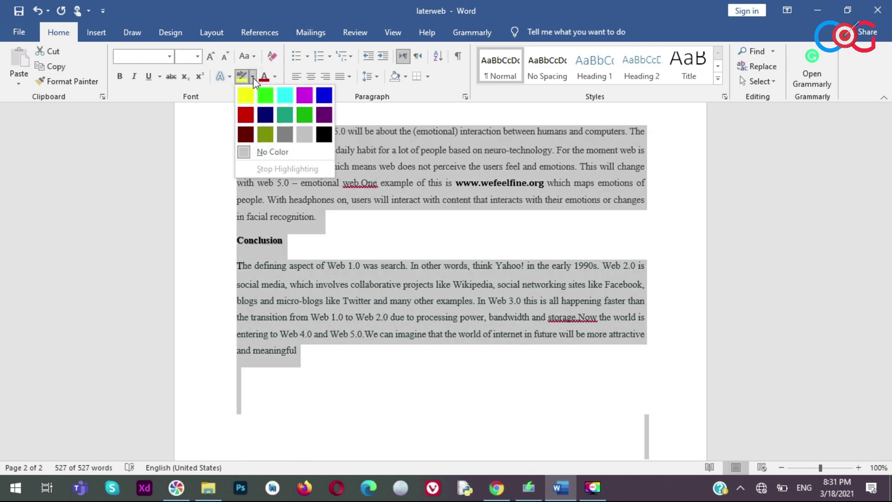
{"action": "left_click", "coordinate": [274, 80]}
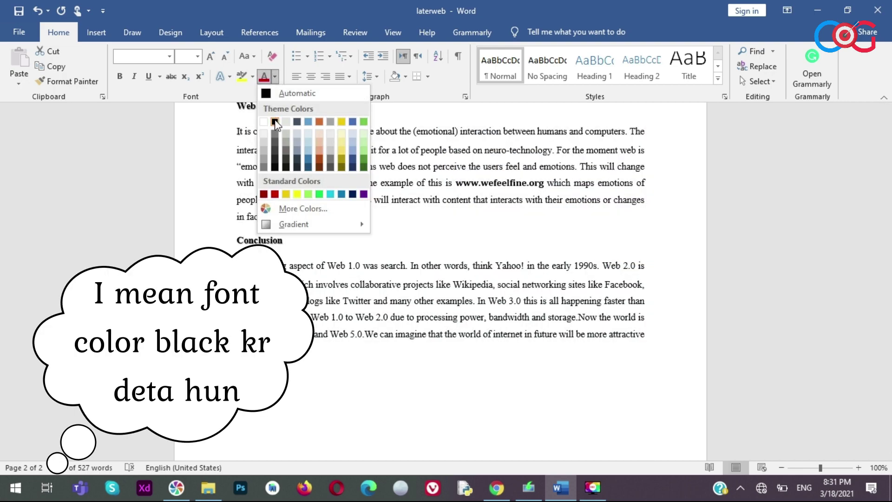
{"action": "left_click", "coordinate": [275, 122]}
Scroll back to the top of page 1 and view the template PDF
{"action": "scroll", "coordinate": [432, 292], "scroll_direction": "up", "scroll_amount": 3}
{"action": "scroll", "coordinate": [432, 293], "scroll_direction": "up", "scroll_amount": 1}
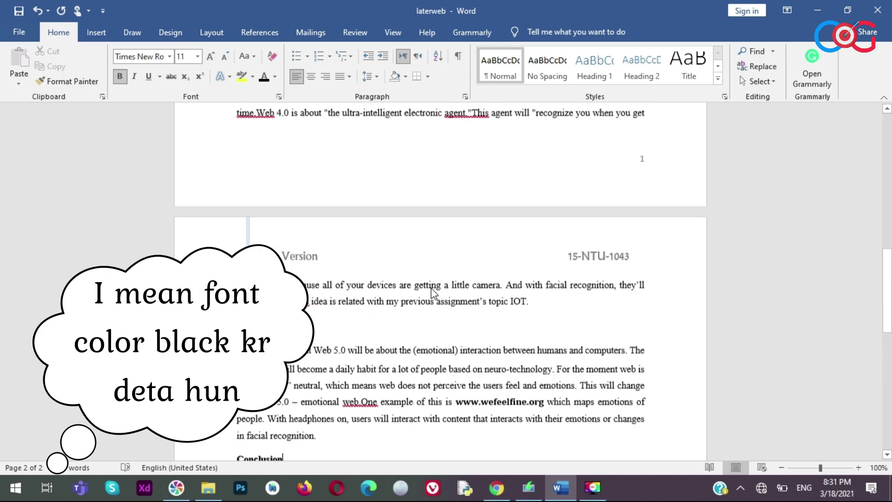
{"action": "scroll", "coordinate": [432, 293], "scroll_direction": "up", "scroll_amount": 10}
{"action": "scroll", "coordinate": [432, 292], "scroll_direction": "up", "scroll_amount": 3}
{"action": "scroll", "coordinate": [432, 293], "scroll_direction": "up", "scroll_amount": 2}
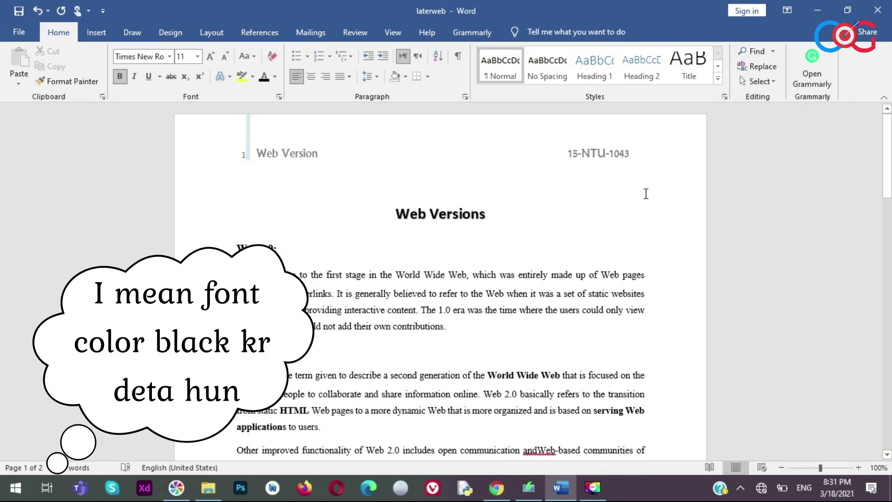
{"action": "left_click", "coordinate": [496, 487]}
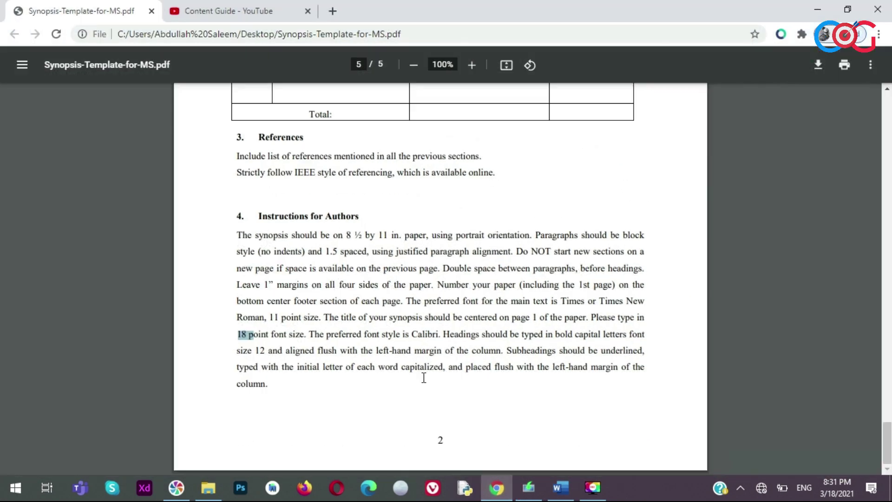
Format Web 1.0: as a bold, black, 12 pt Heading 1 with an empty line below
{"action": "left_click_drag", "start_coordinate": [353, 350], "coordinate": [422, 350]}
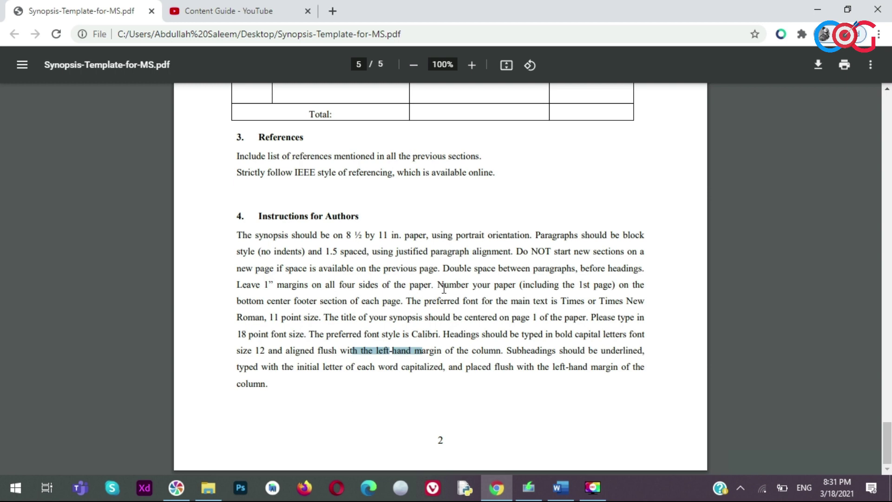
{"action": "left_click", "coordinate": [561, 487]}
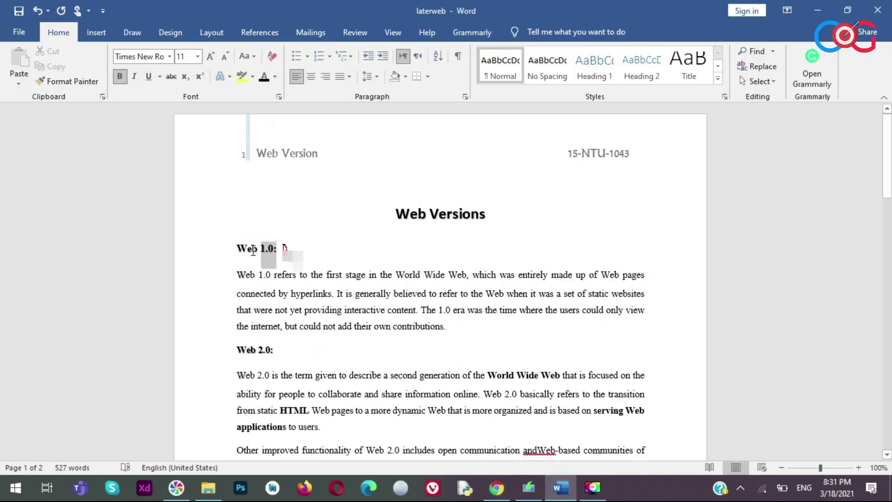
{"action": "triple_click", "coordinate": [278, 249]}
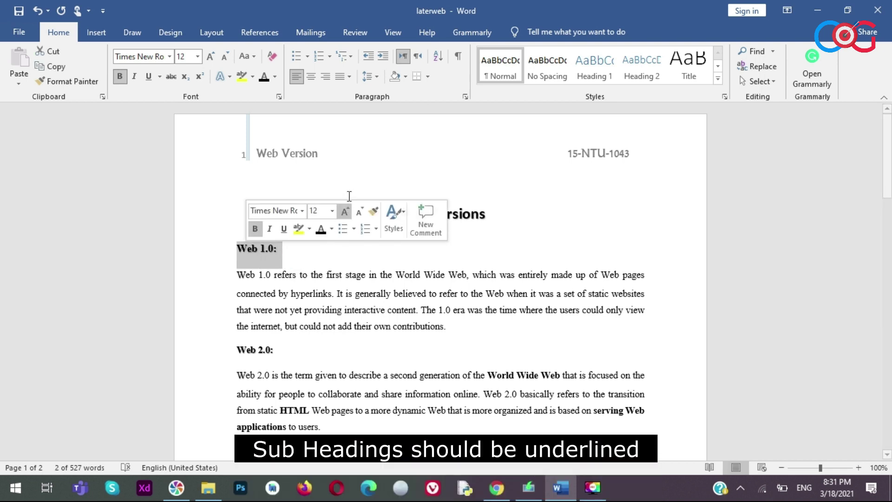
{"action": "left_click", "coordinate": [595, 69]}
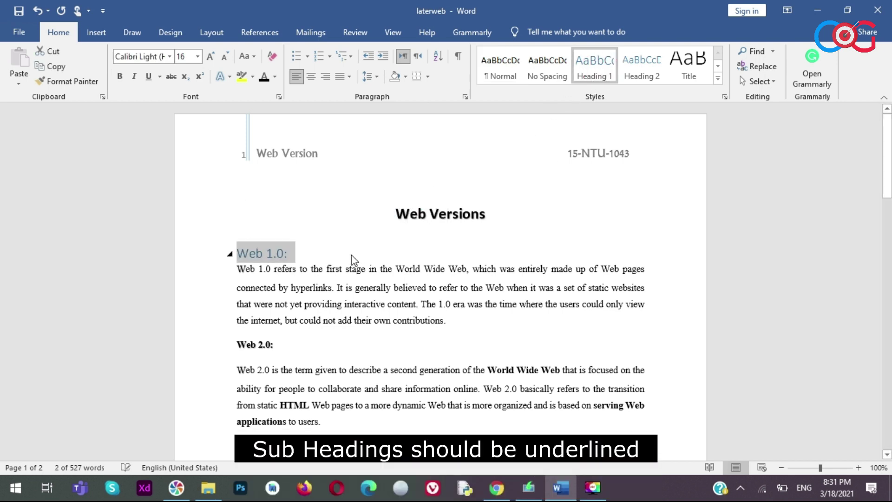
{"action": "left_click", "coordinate": [119, 76]}
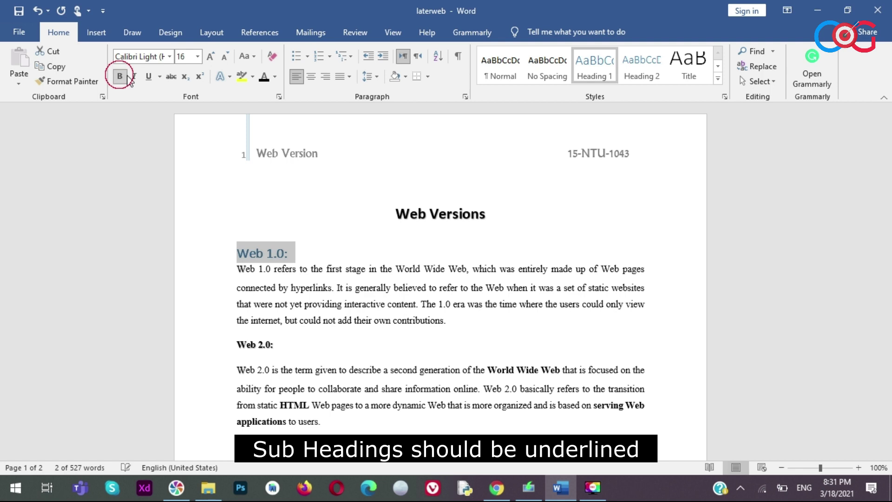
{"action": "left_click", "coordinate": [197, 56]}
{"action": "left_click", "coordinate": [189, 123]}
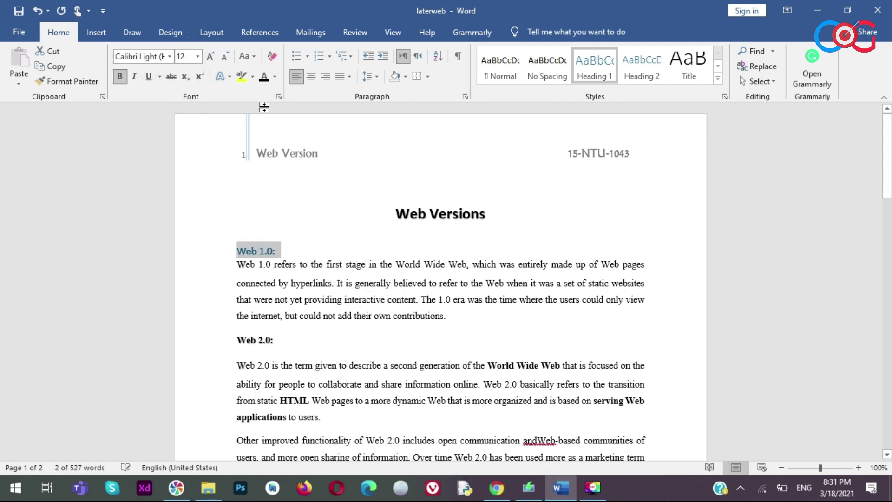
{"action": "left_click", "coordinate": [263, 78]}
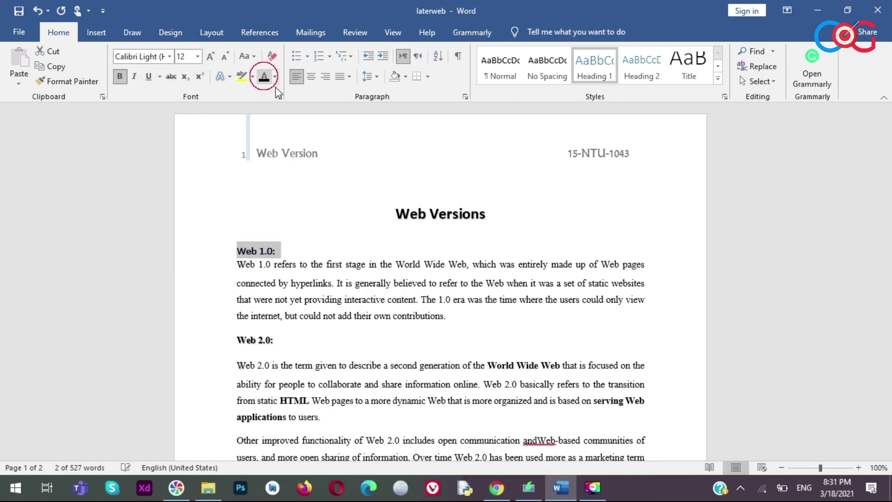
{"action": "left_click", "coordinate": [294, 244]}
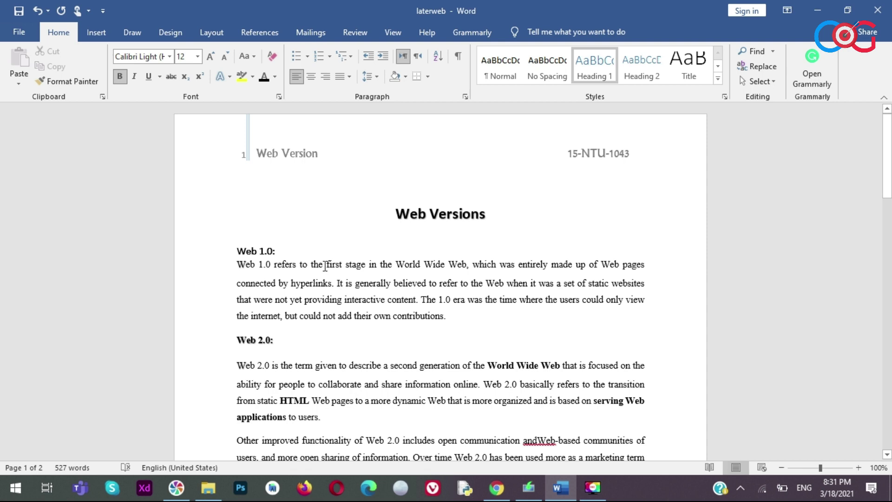
{"action": "key", "text": "Return"}
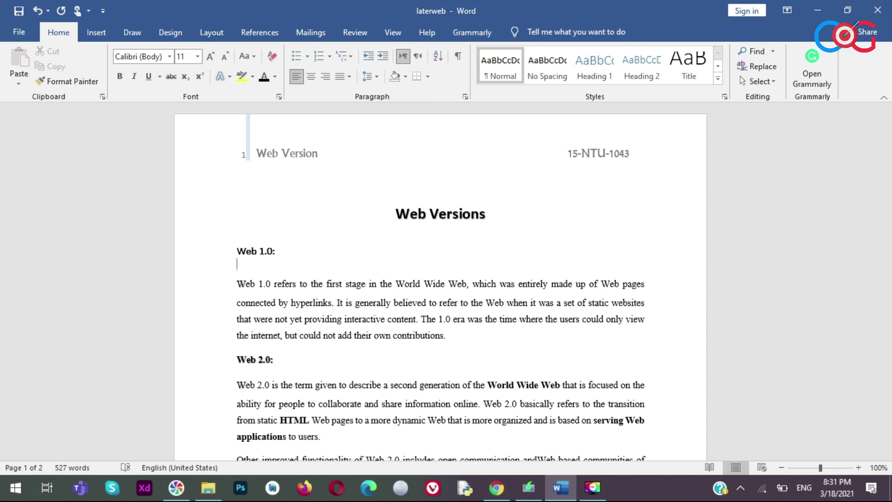
Type 'website' under Web 1.0: and make it a bold, underlined, black 12 pt Heading 2
{"action": "left_click", "coordinate": [267, 268]}
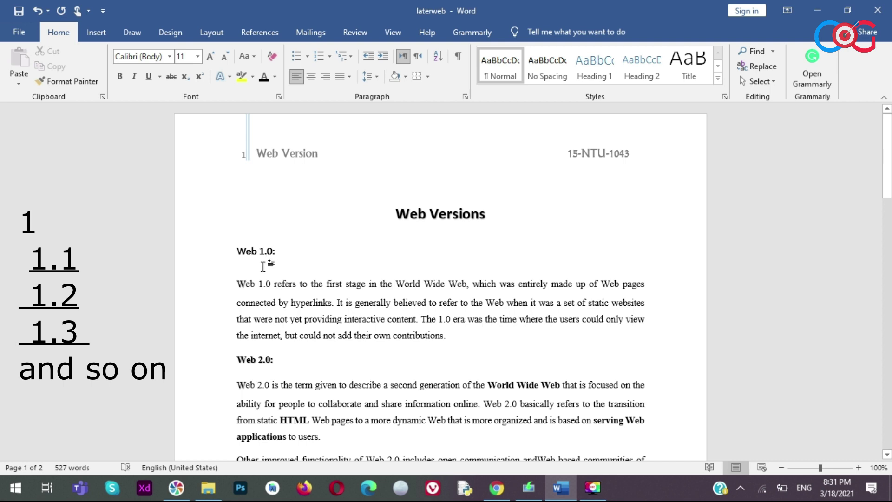
{"action": "type", "text": "websit"}
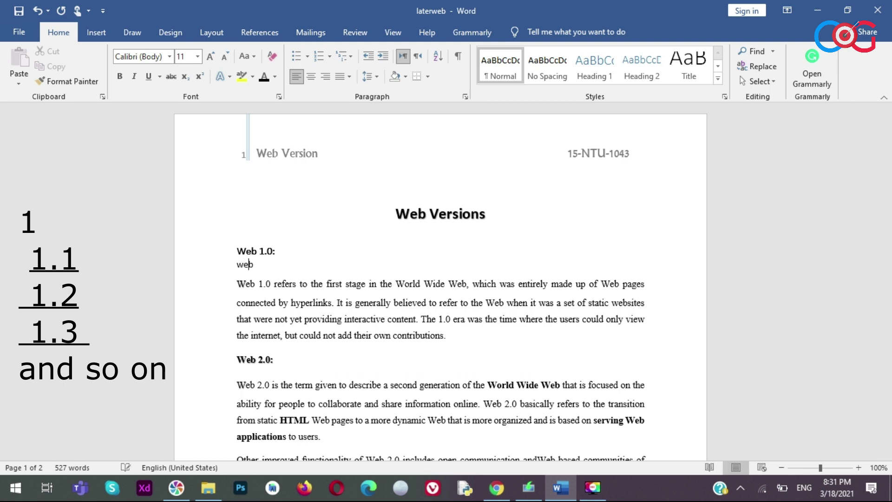
{"action": "type", "text": "e"}
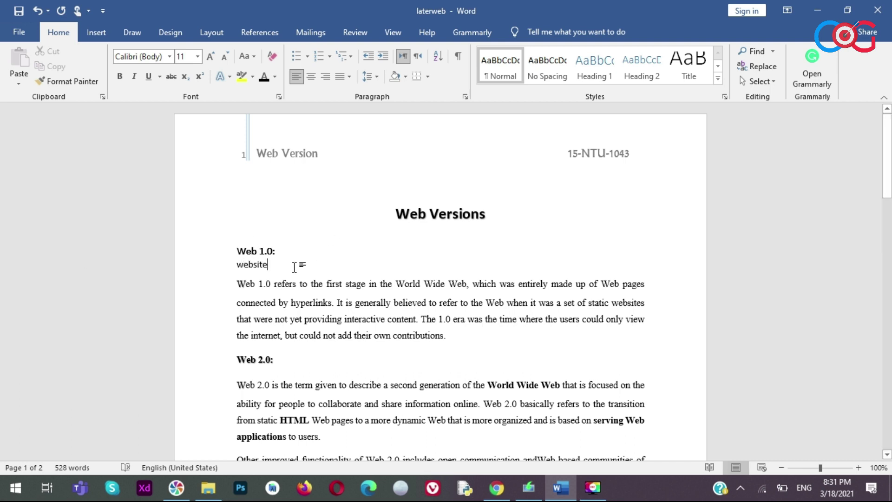
{"action": "double_click", "coordinate": [274, 264]}
{"action": "left_click", "coordinate": [641, 65]}
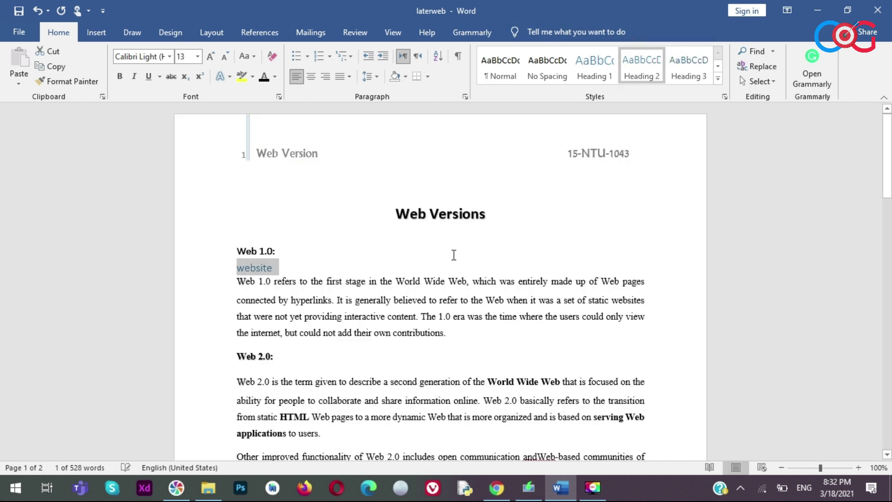
{"action": "left_click", "coordinate": [148, 77]}
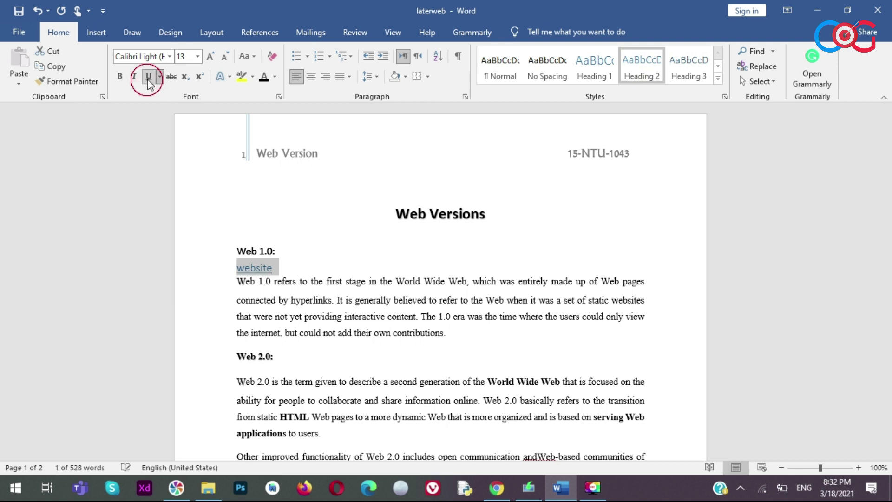
{"action": "left_click", "coordinate": [264, 77]}
{"action": "left_click", "coordinate": [197, 56]}
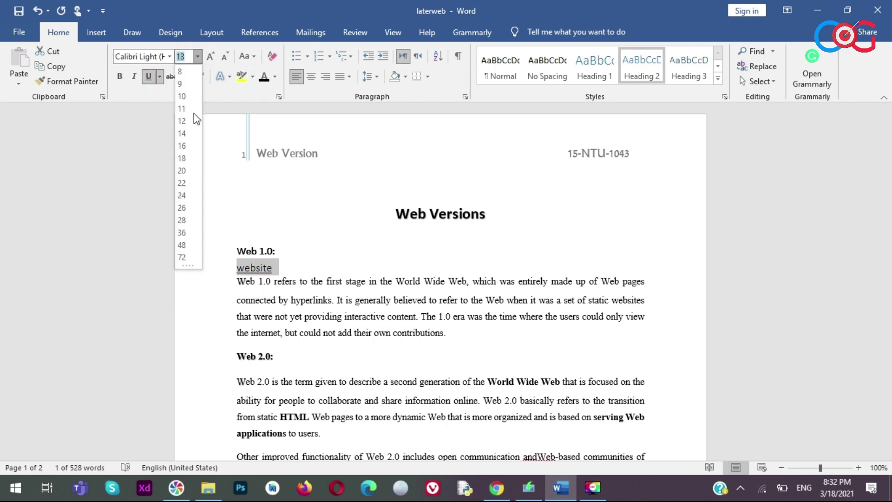
{"action": "left_click", "coordinate": [183, 121]}
{"action": "key", "text": "ctrl+b"}
{"action": "left_click", "coordinate": [280, 266]}
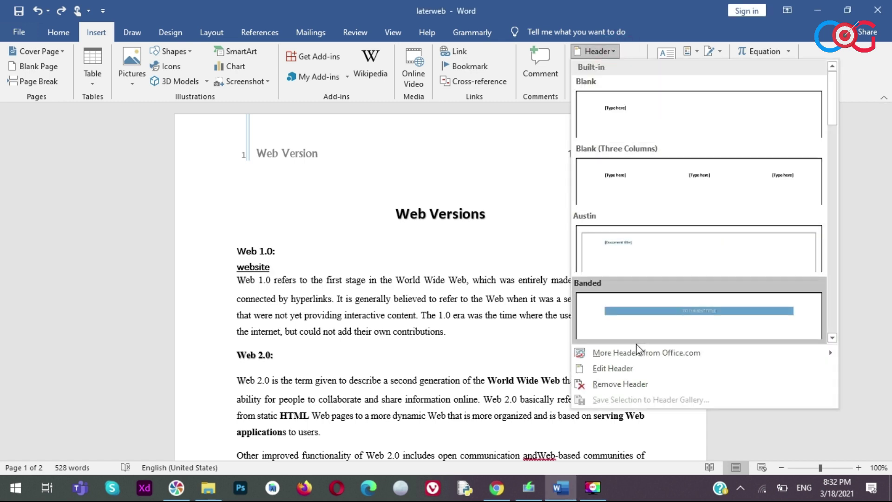
Remove the page header and delete the empty line above the title
{"action": "left_click", "coordinate": [602, 385]}
{"action": "left_click", "coordinate": [392, 179]}
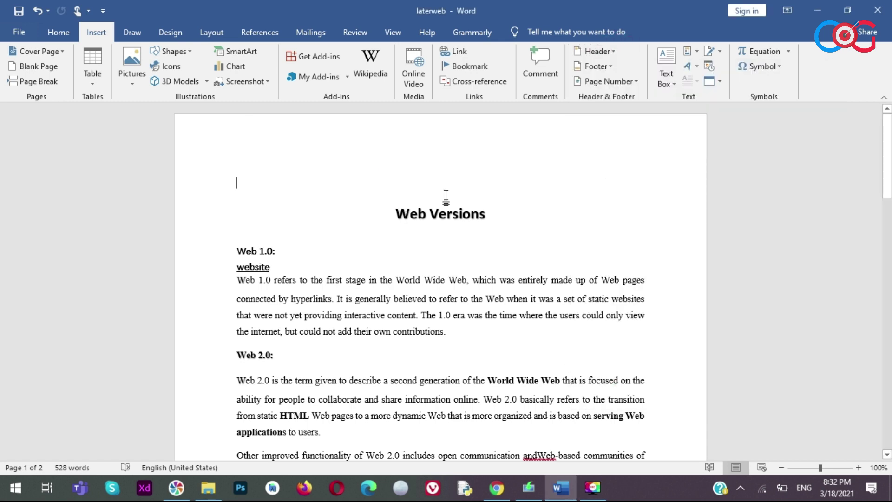
{"action": "key", "text": "Delete"}
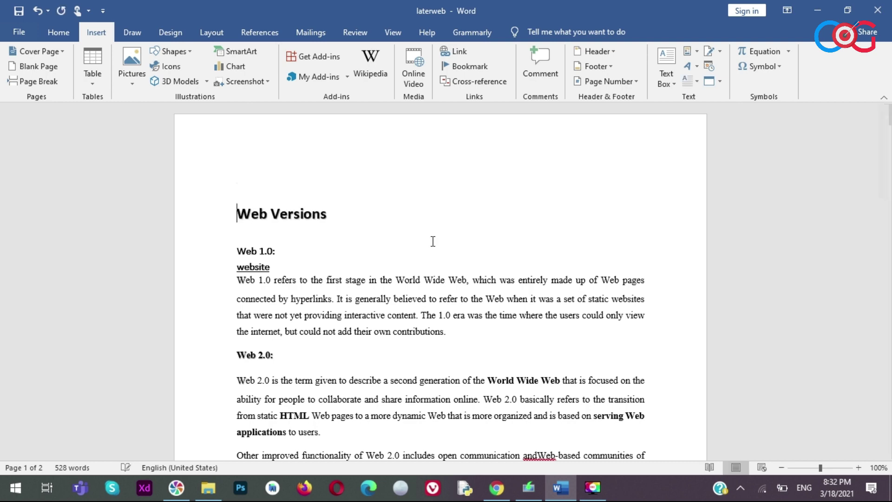
Add an empty paragraph after the Web 1.0 text ending 'contributions.'
{"action": "scroll", "coordinate": [472, 295], "scroll_direction": "down", "scroll_amount": 2}
{"action": "scroll", "coordinate": [657, 315], "scroll_direction": "down", "scroll_amount": 2}
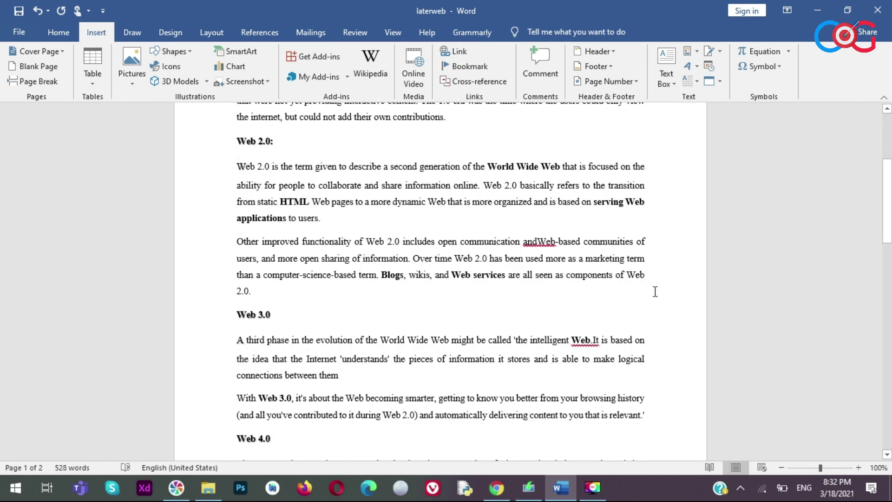
{"action": "scroll", "coordinate": [657, 315], "scroll_direction": "down", "scroll_amount": 1}
{"action": "scroll", "coordinate": [639, 271], "scroll_direction": "down", "scroll_amount": 3}
{"action": "scroll", "coordinate": [507, 244], "scroll_direction": "down", "scroll_amount": 3}
{"action": "scroll", "coordinate": [507, 244], "scroll_direction": "up", "scroll_amount": 5}
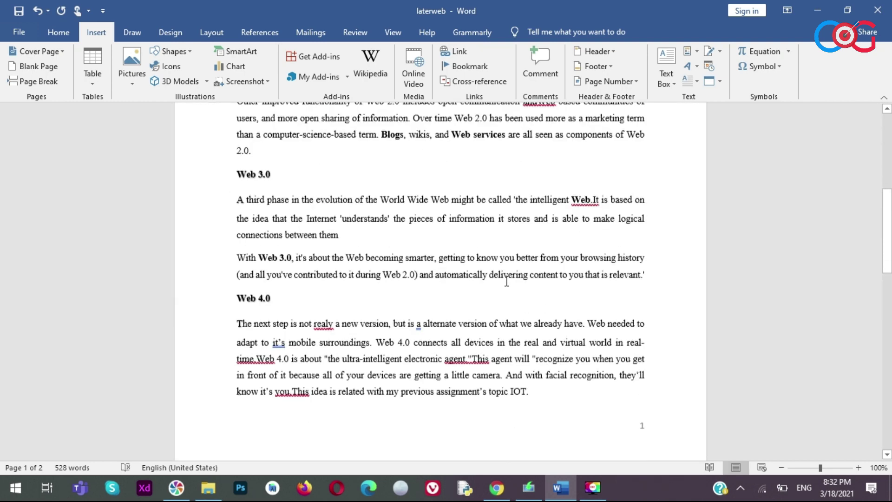
{"action": "scroll", "coordinate": [497, 243], "scroll_direction": "up", "scroll_amount": 5}
{"action": "scroll", "coordinate": [496, 242], "scroll_direction": "up", "scroll_amount": 3}
{"action": "scroll", "coordinate": [495, 242], "scroll_direction": "up", "scroll_amount": 2}
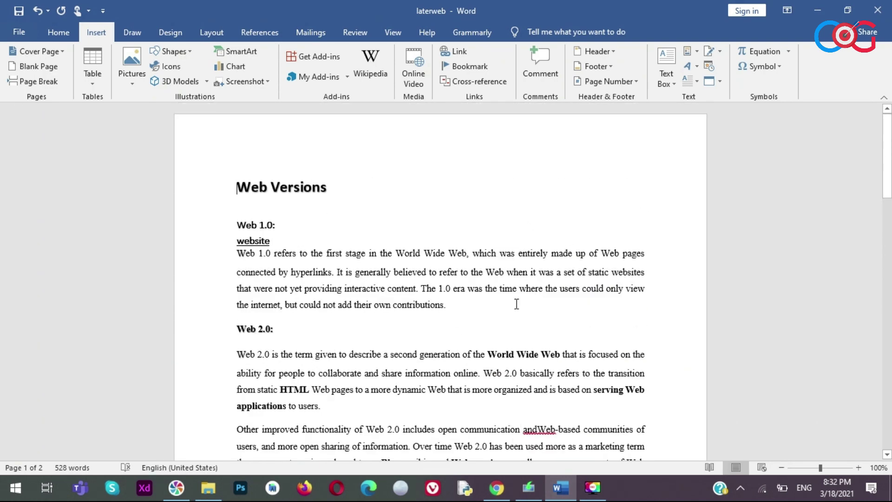
{"action": "left_click", "coordinate": [496, 301]}
{"action": "key", "text": "Return"}
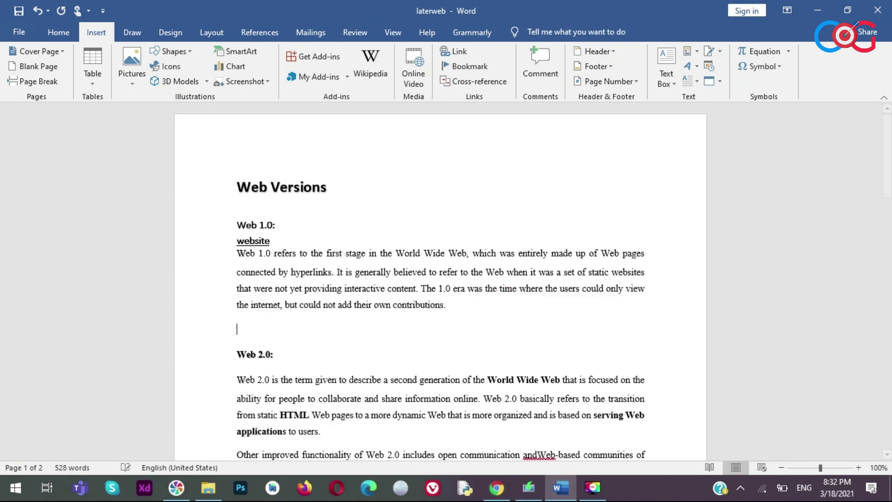
{"action": "left_click", "coordinate": [130, 65]}
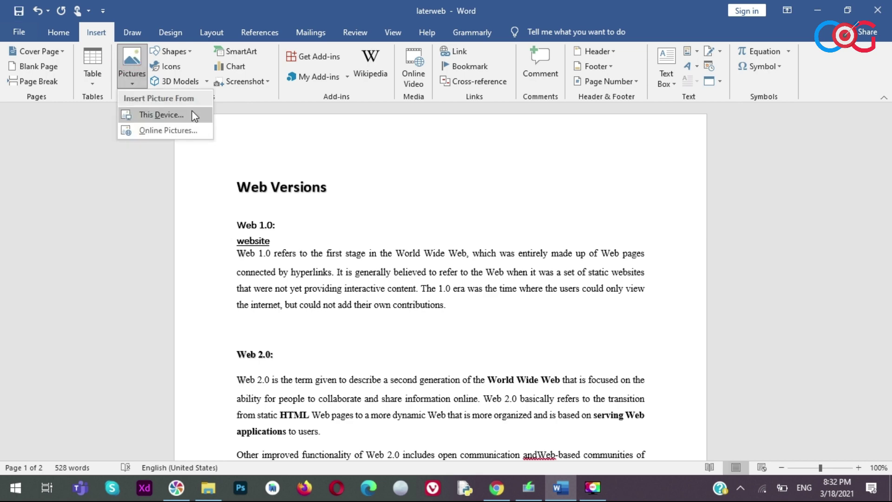
{"action": "left_click", "coordinate": [161, 115]}
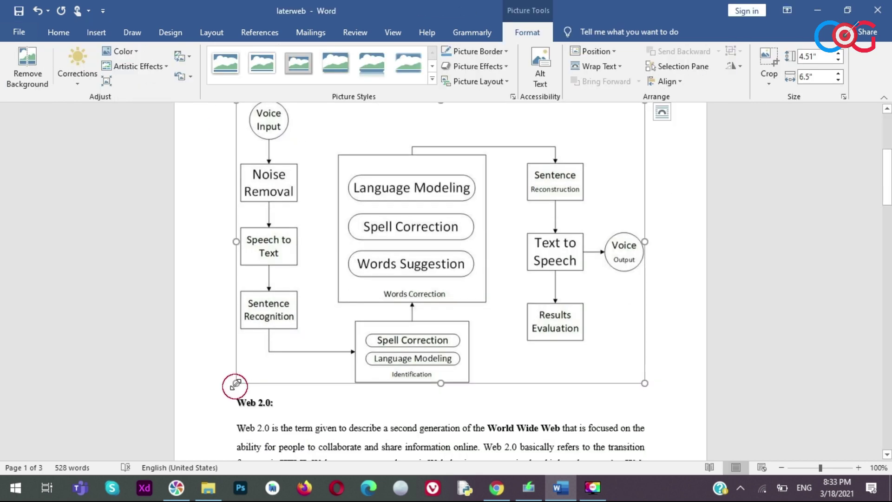
{"action": "left_click_drag", "start_coordinate": [237, 384], "coordinate": [363, 296]}
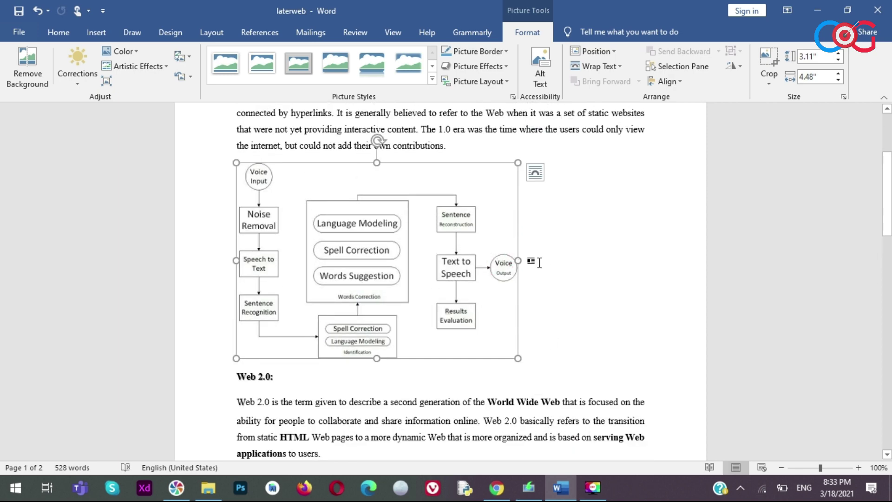
{"action": "left_click", "coordinate": [58, 32]}
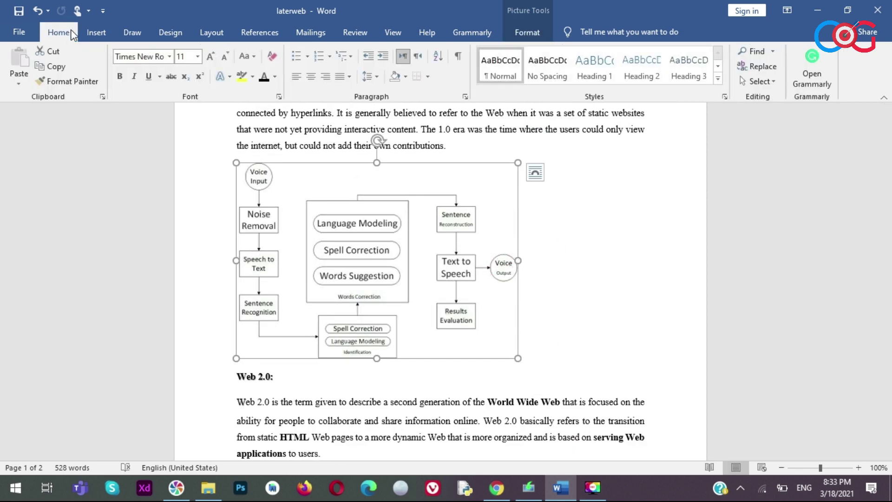
{"action": "left_click", "coordinate": [311, 76]}
{"action": "left_click", "coordinate": [759, 199]}
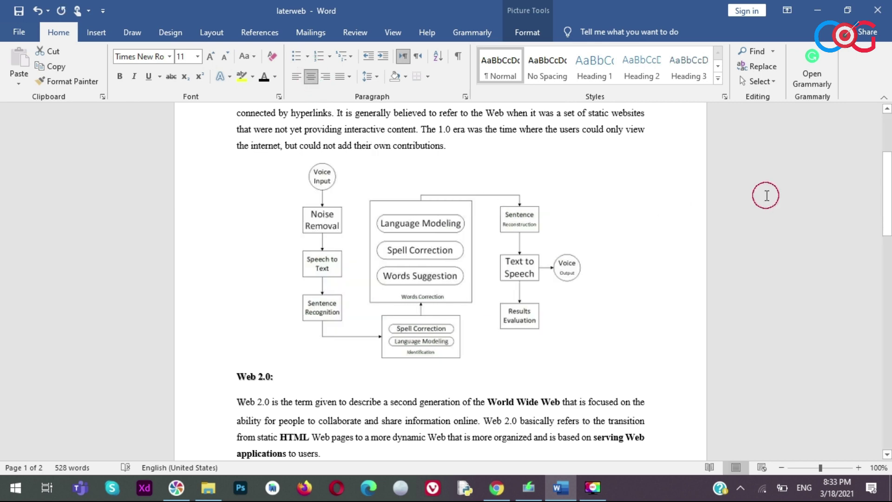
{"action": "scroll", "coordinate": [461, 325], "scroll_direction": "up", "scroll_amount": 1}
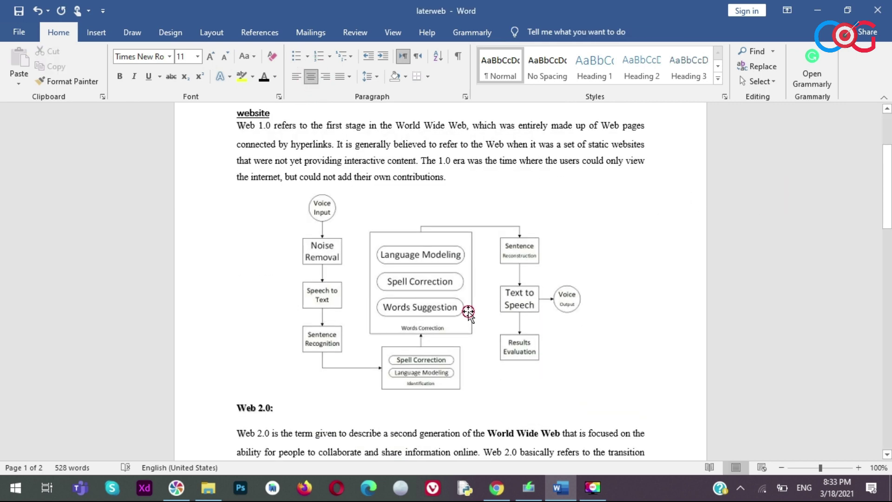
{"action": "left_click", "coordinate": [466, 314]}
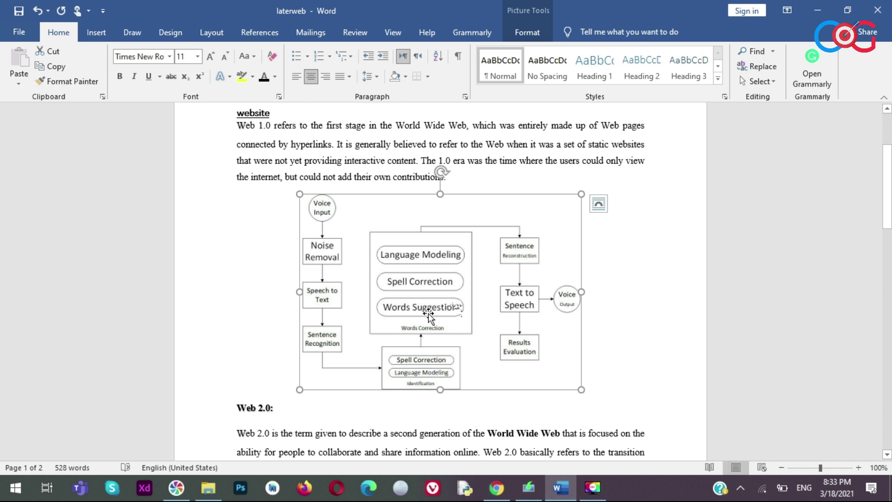
{"action": "scroll", "coordinate": [468, 291], "scroll_direction": "up", "scroll_amount": 4}
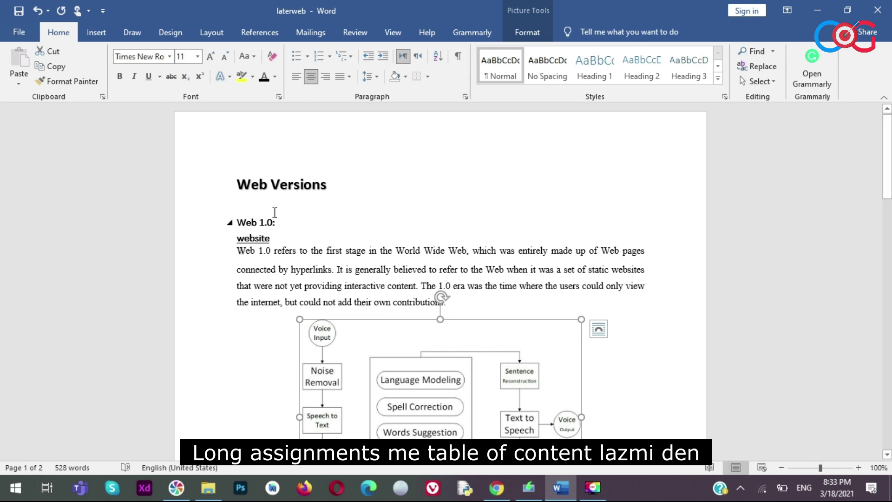
Insert a blank line before the Web Versions title at the top of the report
{"action": "left_click", "coordinate": [258, 222]}
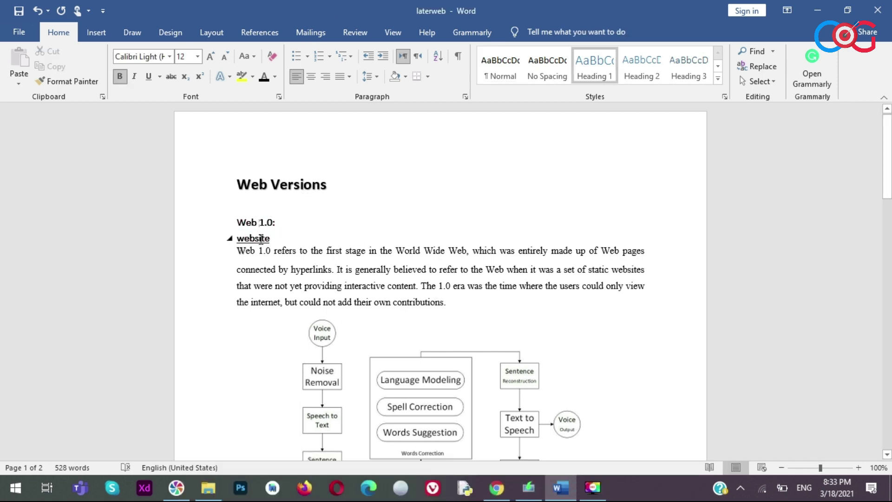
{"action": "left_click", "coordinate": [261, 238]}
{"action": "left_click", "coordinate": [267, 222]}
{"action": "left_click", "coordinate": [221, 175]}
{"action": "key", "text": "Left"}
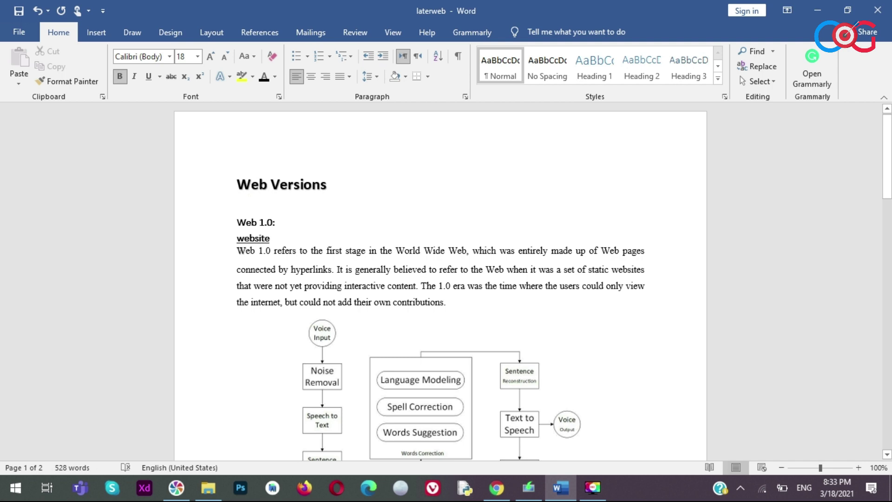
{"action": "key", "text": "Return"}
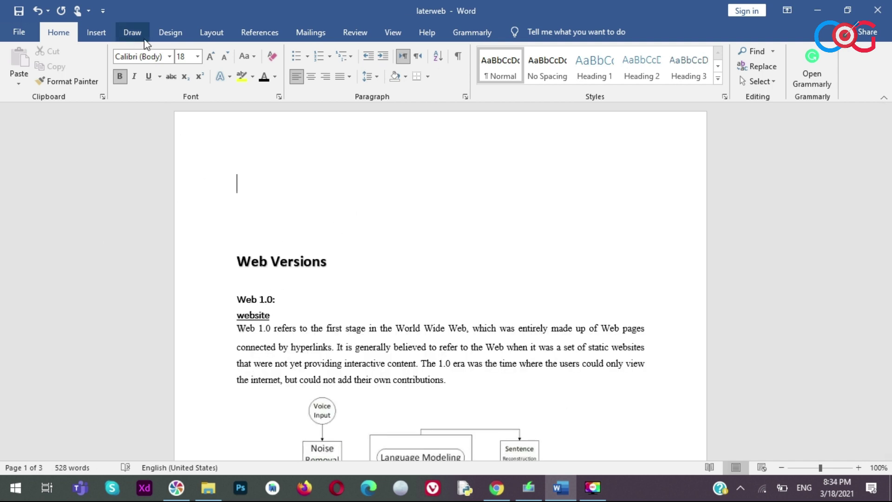
{"action": "left_click", "coordinate": [170, 36]}
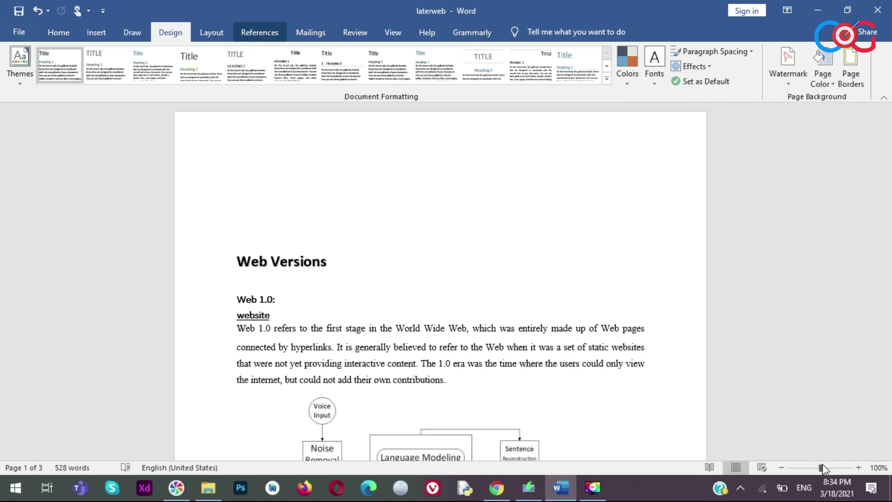
Insert Automatic Table 1 on the empty top line, listing Web 1.0: and website
{"action": "left_click", "coordinate": [260, 33]}
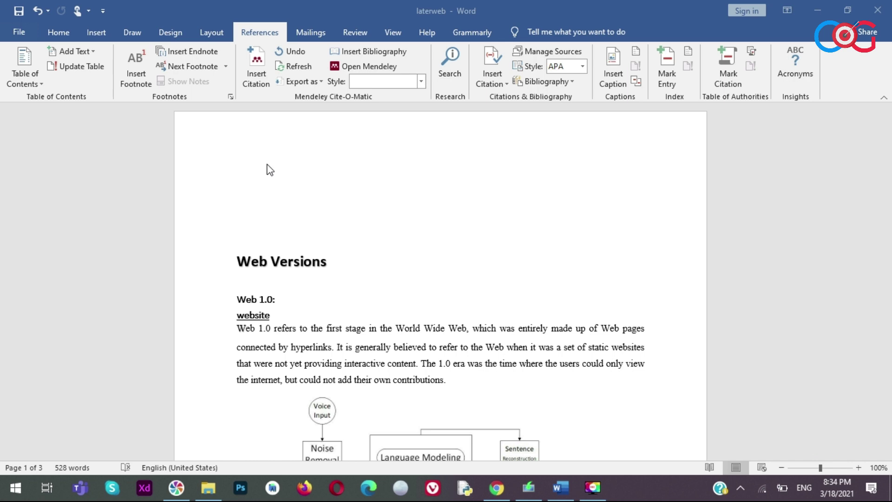
{"action": "left_click", "coordinate": [266, 300]}
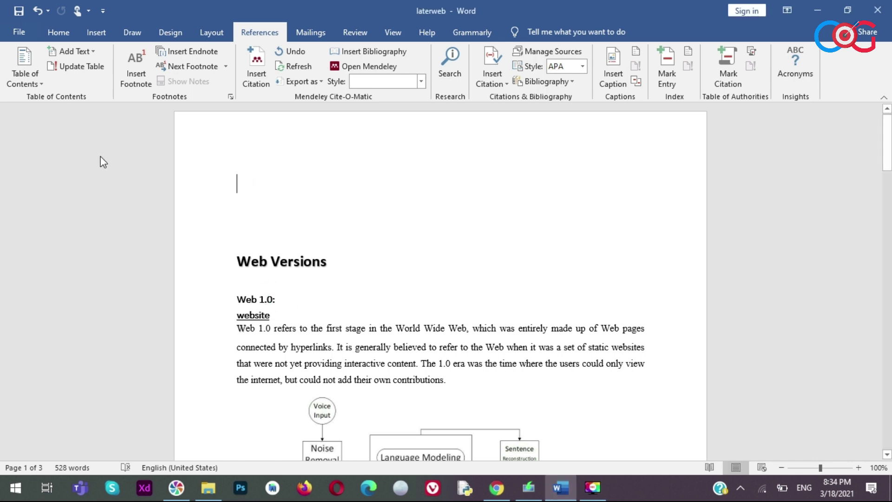
{"action": "left_click", "coordinate": [23, 82]}
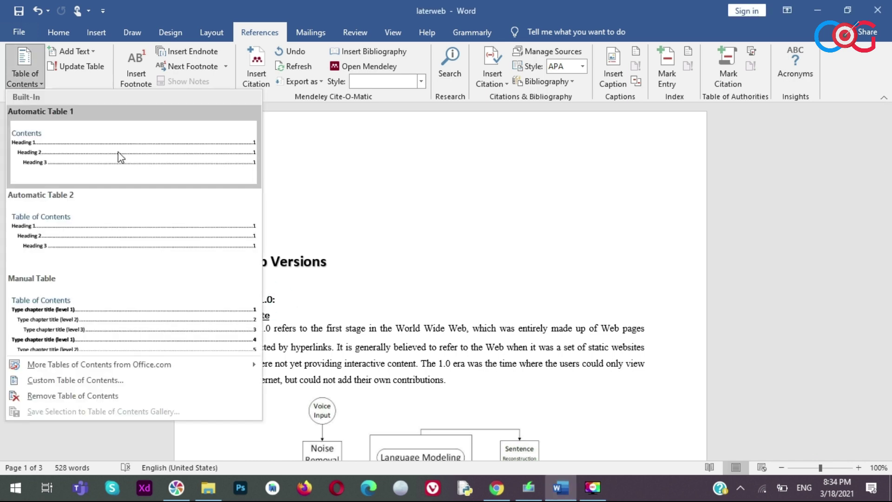
{"action": "left_click", "coordinate": [119, 154]}
{"action": "left_click", "coordinate": [296, 243]}
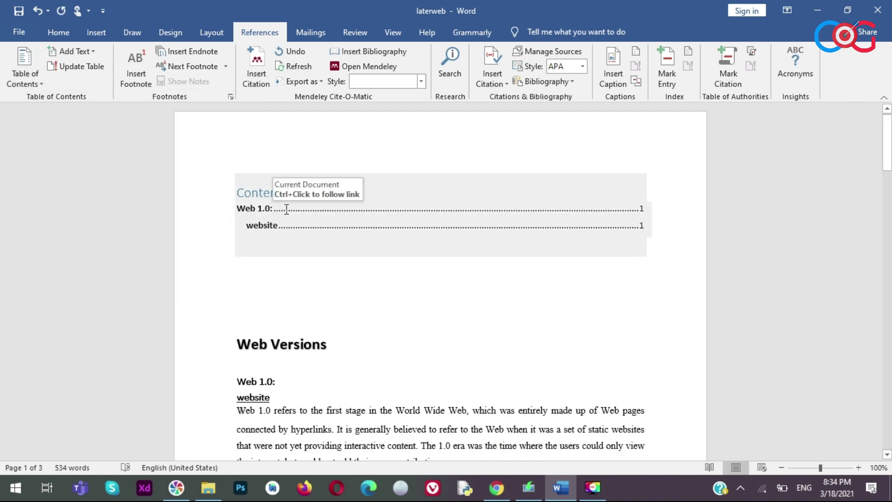
{"action": "left_click", "coordinate": [257, 381]}
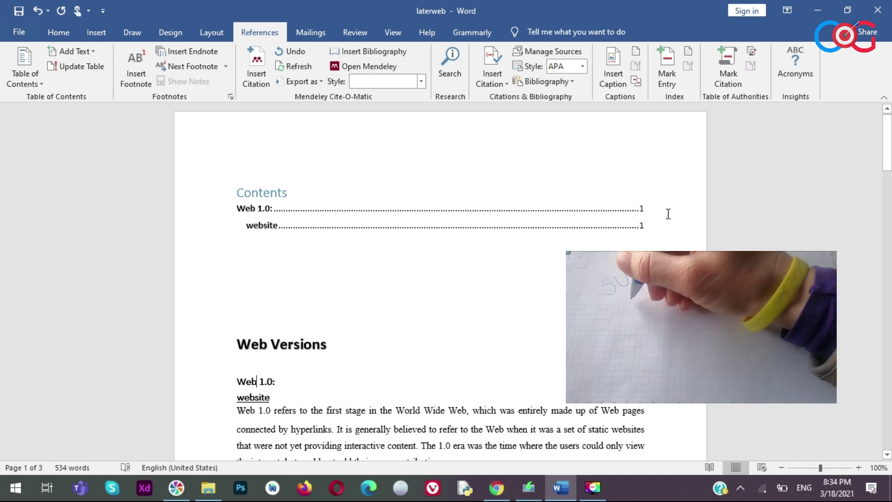
Undo the inserted table of contents in the report
{"action": "scroll", "coordinate": [668, 214], "scroll_direction": "down", "scroll_amount": 3}
{"action": "scroll", "coordinate": [664, 221], "scroll_direction": "up", "scroll_amount": 2}
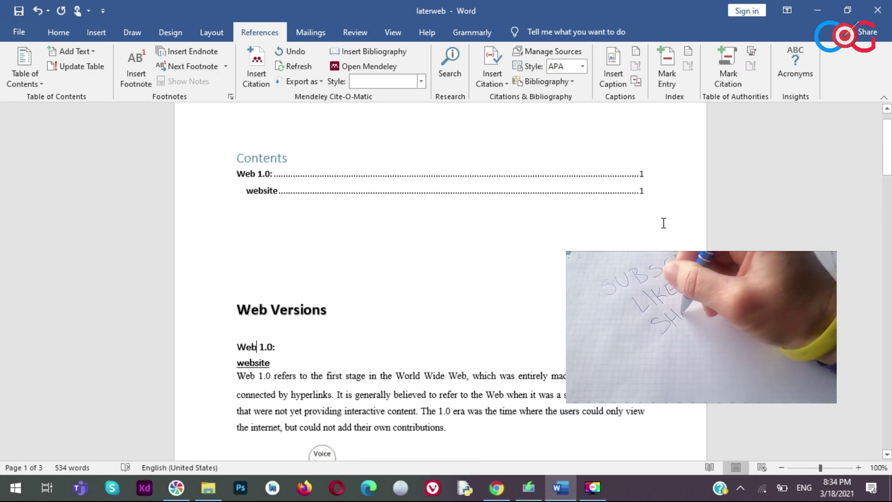
{"action": "key", "text": "ctrl+z"}
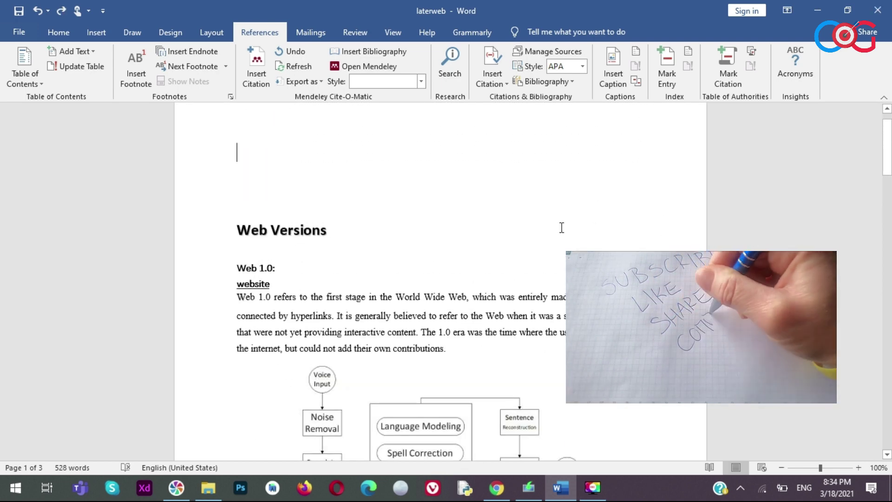
Delete the two blank lines above Web Versions, then minimize Word to reveal the synopsis template PDF
{"action": "left_click", "coordinate": [243, 193]}
{"action": "key", "text": "BackSpace"}
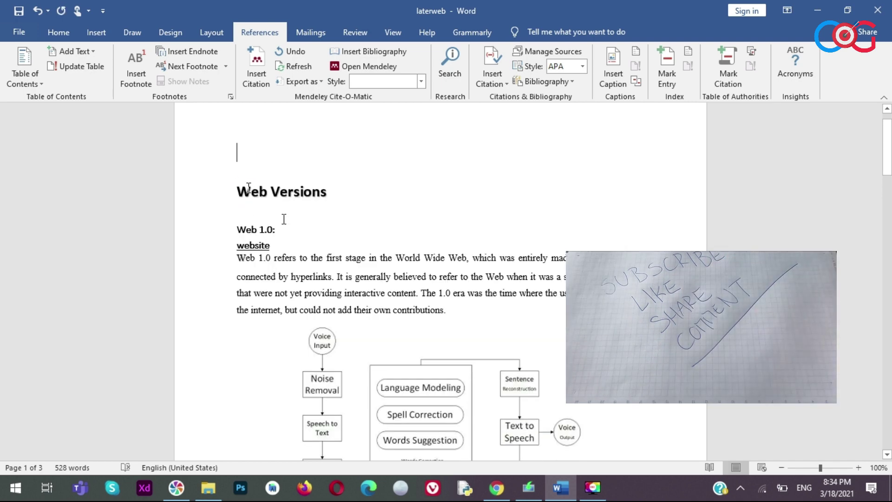
{"action": "key", "text": "Delete"}
{"action": "scroll", "coordinate": [409, 203], "scroll_direction": "up", "scroll_amount": 1}
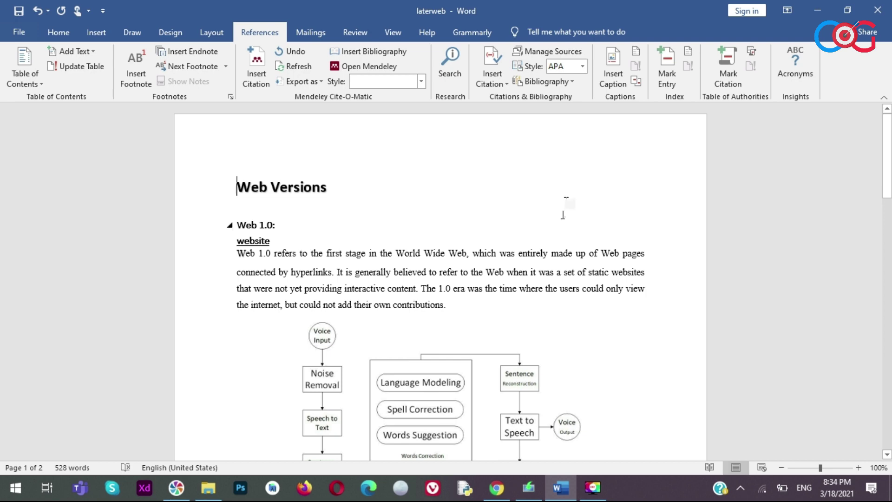
{"action": "left_click", "coordinate": [820, 11]}
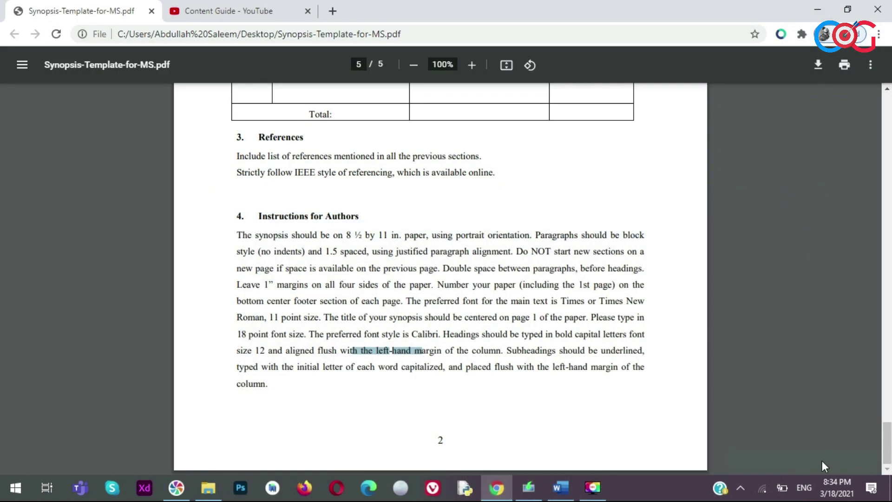
Read down through the original web2.0 document, then bring the two-page laterweb report back to the front
{"action": "key", "text": "alt+Tab"}
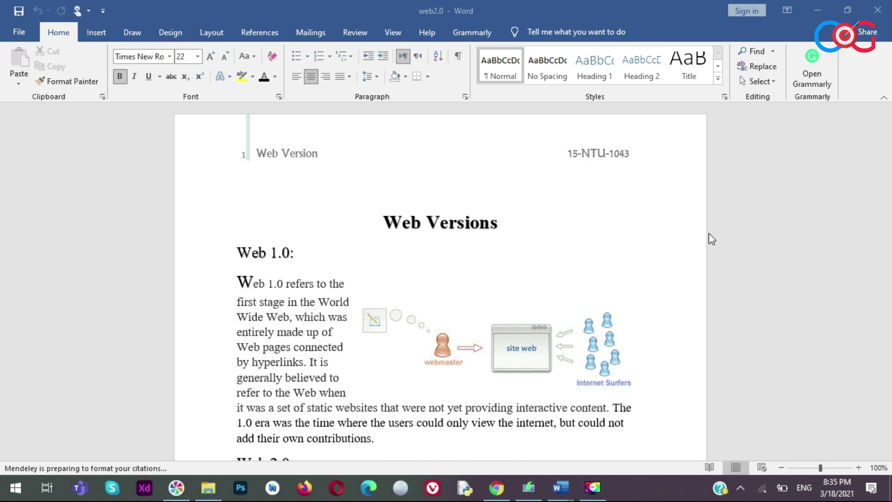
{"action": "scroll", "coordinate": [709, 239], "scroll_direction": "down", "scroll_amount": 3}
{"action": "scroll", "coordinate": [693, 259], "scroll_direction": "down", "scroll_amount": 4}
{"action": "scroll", "coordinate": [692, 258], "scroll_direction": "down", "scroll_amount": 3}
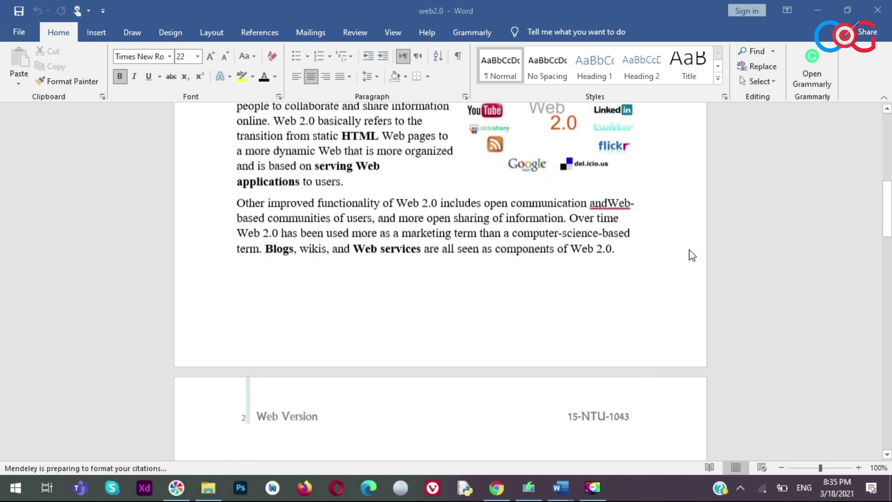
{"action": "scroll", "coordinate": [691, 253], "scroll_direction": "down", "scroll_amount": 3}
{"action": "scroll", "coordinate": [691, 251], "scroll_direction": "down", "scroll_amount": 4}
{"action": "scroll", "coordinate": [698, 262], "scroll_direction": "down", "scroll_amount": 3}
{"action": "scroll", "coordinate": [709, 246], "scroll_direction": "down", "scroll_amount": 3}
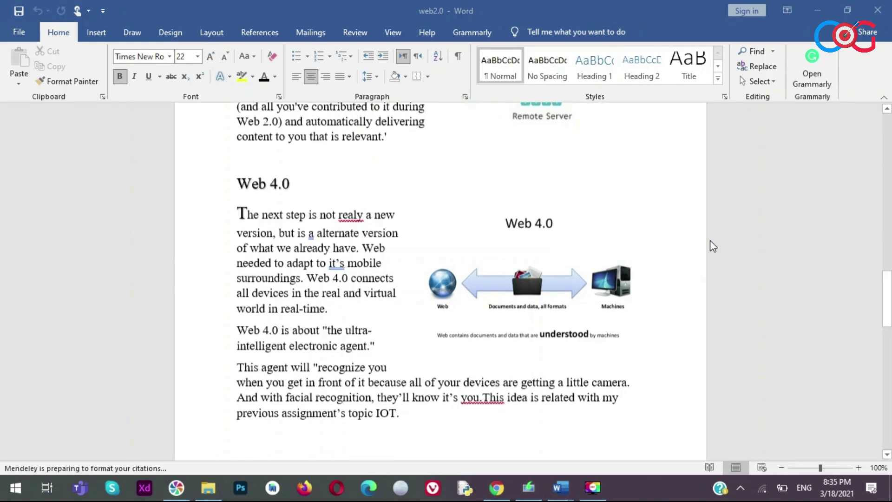
{"action": "scroll", "coordinate": [708, 245], "scroll_direction": "down", "scroll_amount": 4}
{"action": "scroll", "coordinate": [712, 242], "scroll_direction": "down", "scroll_amount": 2}
{"action": "scroll", "coordinate": [715, 243], "scroll_direction": "down", "scroll_amount": 2}
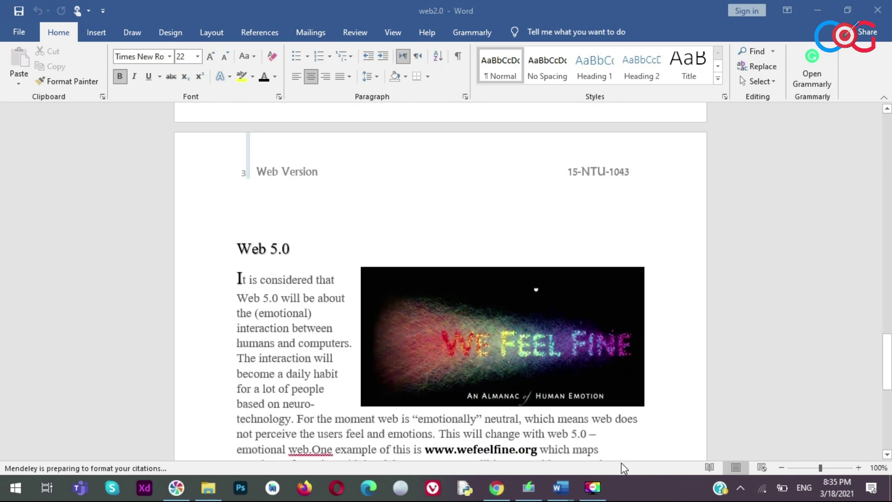
{"action": "mouse_move", "coordinate": [560, 487]}
{"action": "left_click", "coordinate": [498, 435]}
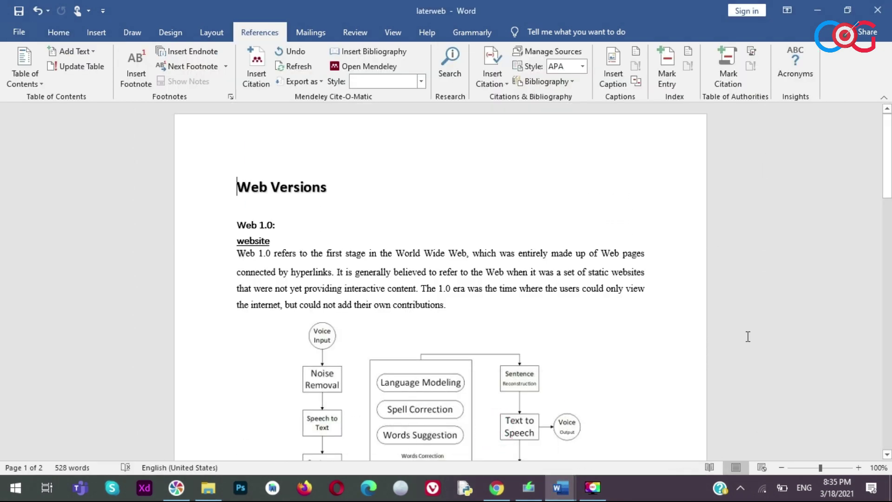
{"action": "scroll", "coordinate": [713, 281], "scroll_direction": "down", "scroll_amount": 3}
{"action": "scroll", "coordinate": [715, 288], "scroll_direction": "down", "scroll_amount": 4}
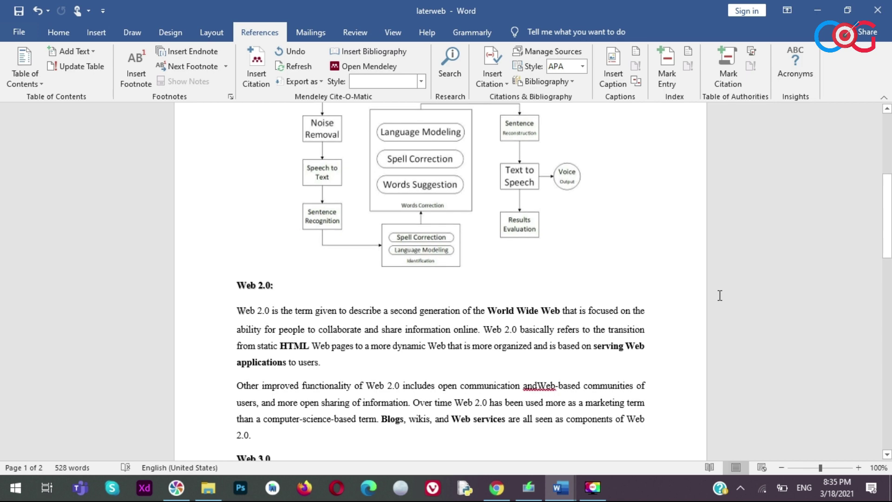
{"action": "scroll", "coordinate": [720, 293], "scroll_direction": "down", "scroll_amount": 3}
{"action": "scroll", "coordinate": [733, 290], "scroll_direction": "down", "scroll_amount": 2}
{"action": "scroll", "coordinate": [739, 274], "scroll_direction": "down", "scroll_amount": 3}
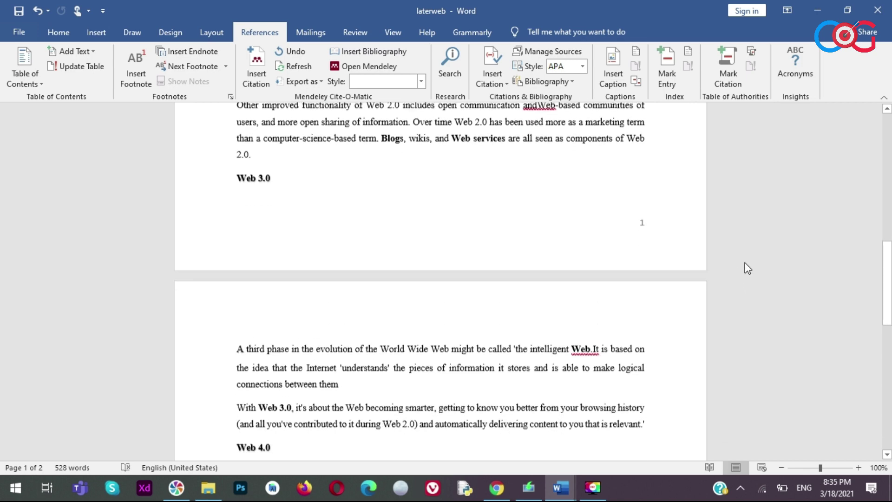
{"action": "scroll", "coordinate": [752, 237], "scroll_direction": "down", "scroll_amount": 3}
{"action": "scroll", "coordinate": [755, 215], "scroll_direction": "down", "scroll_amount": 2}
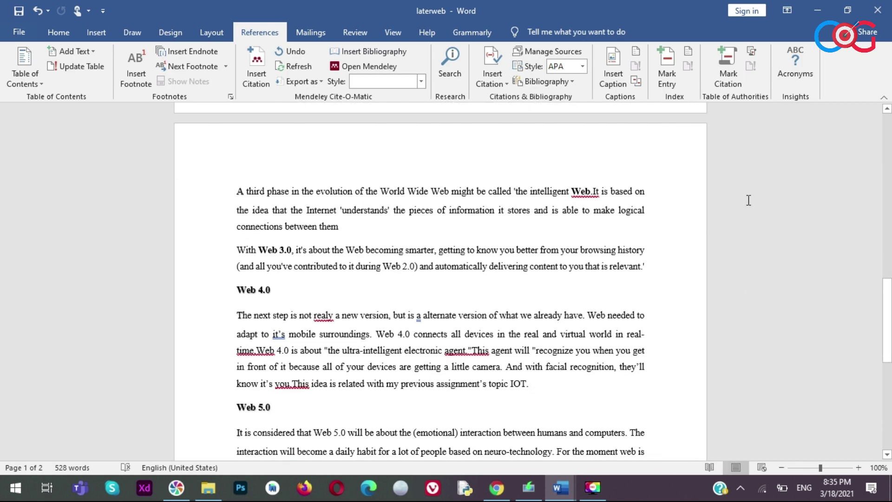
{"action": "scroll", "coordinate": [767, 208], "scroll_direction": "down", "scroll_amount": 3}
{"action": "scroll", "coordinate": [782, 204], "scroll_direction": "down", "scroll_amount": 2}
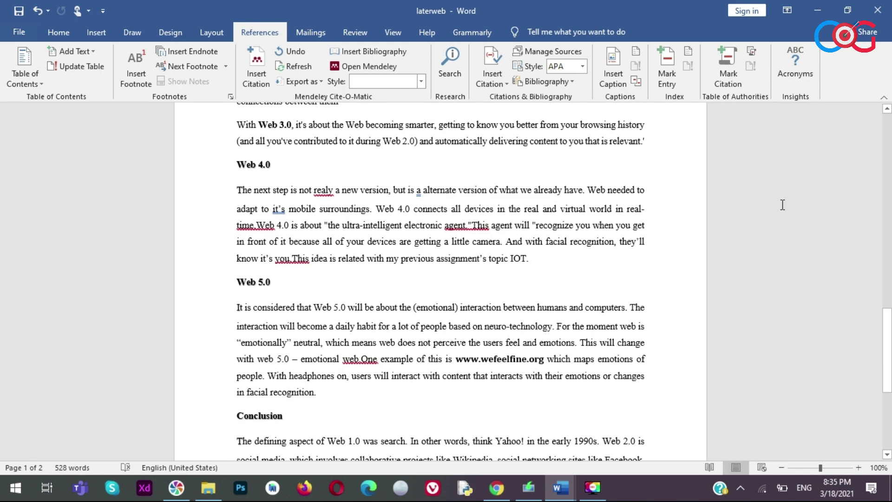